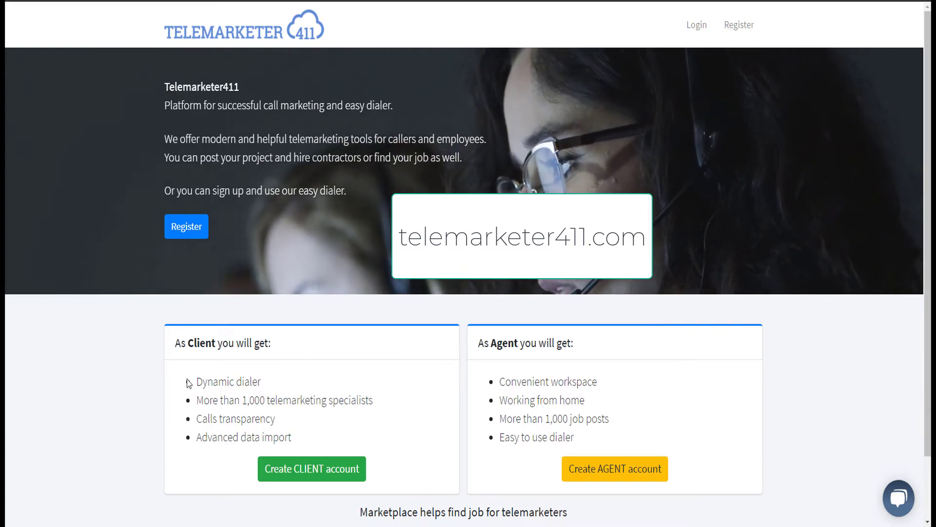
Start a client account and replace the prefilled e-mail with the account e-mail.
click(307, 473)
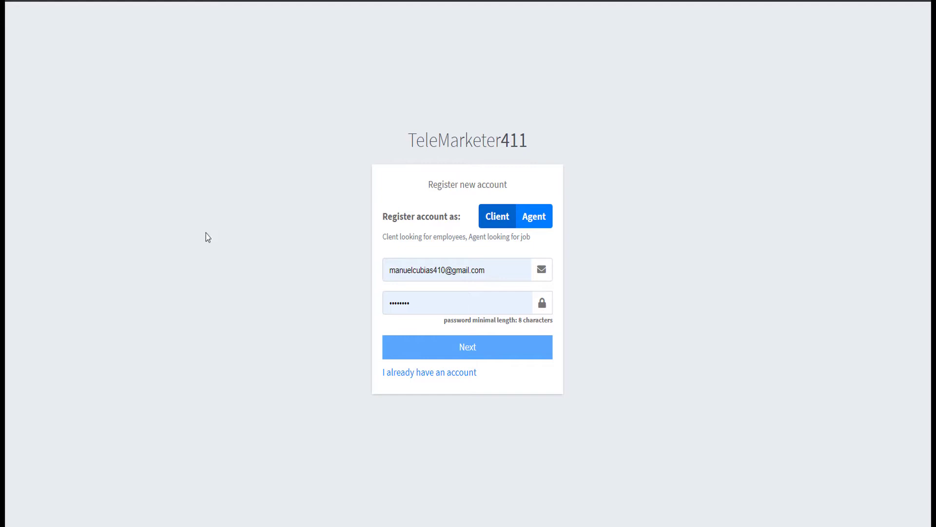
triple_click(514, 267)
key(ctrl+v)
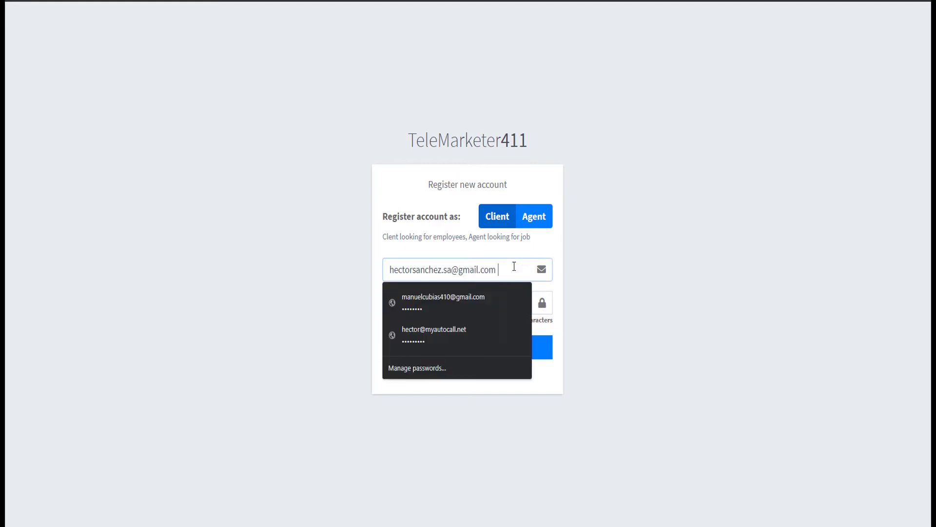
click(317, 257)
click(425, 300)
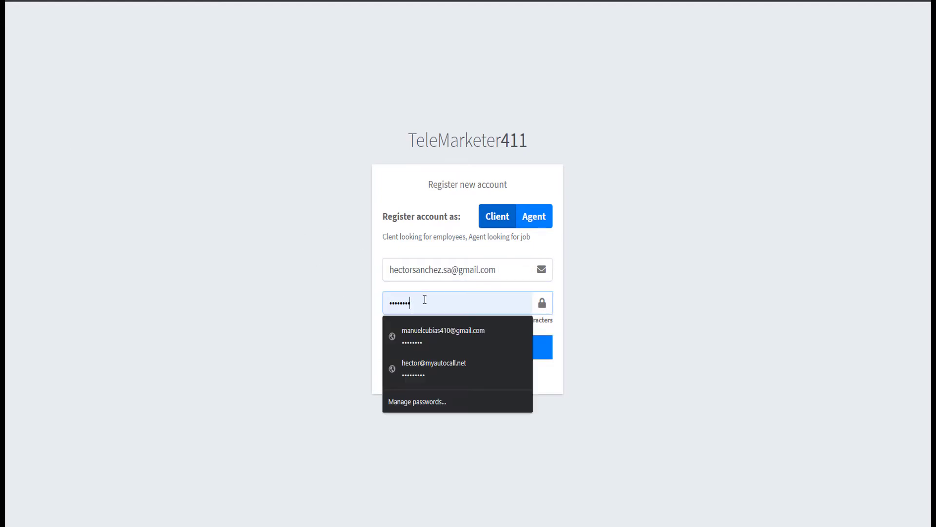
key(Escape)
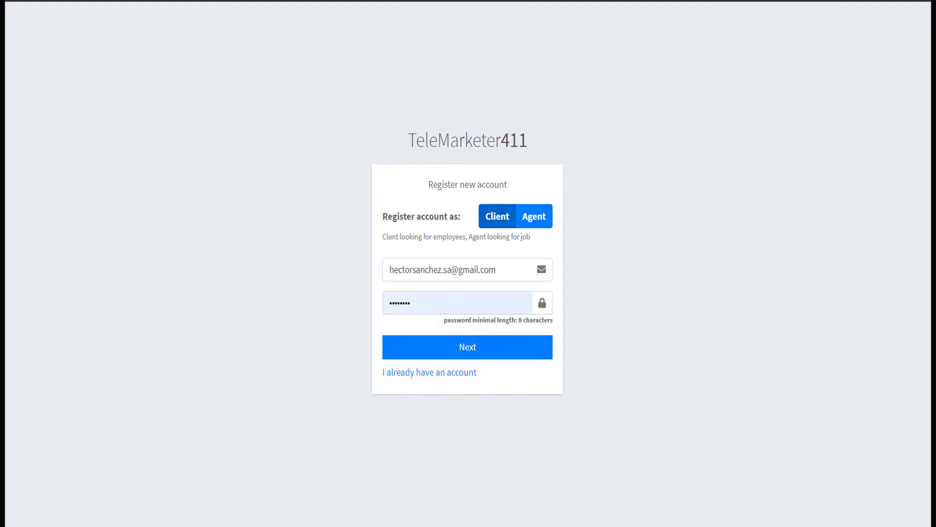
Paste a new password, keep the Client registration type, and continue to the next step.
double_click(446, 307)
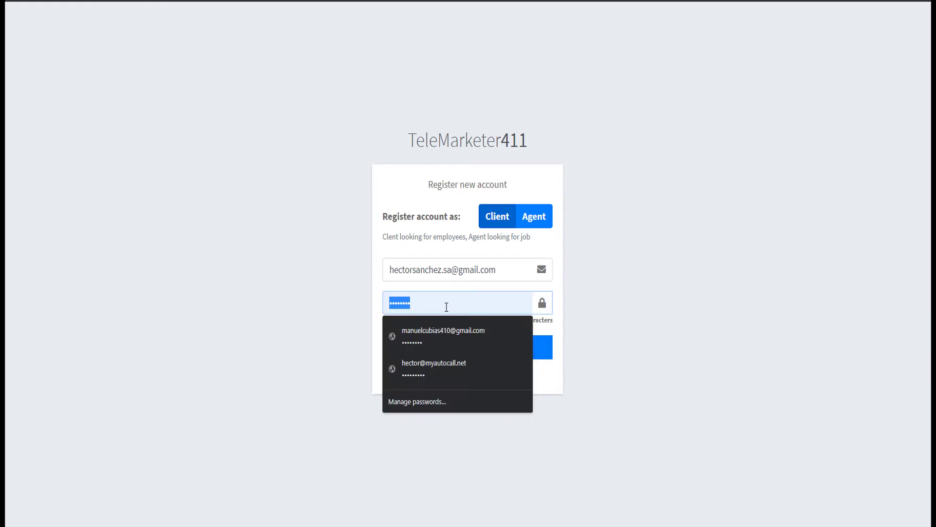
key(ctrl+v)
click(278, 347)
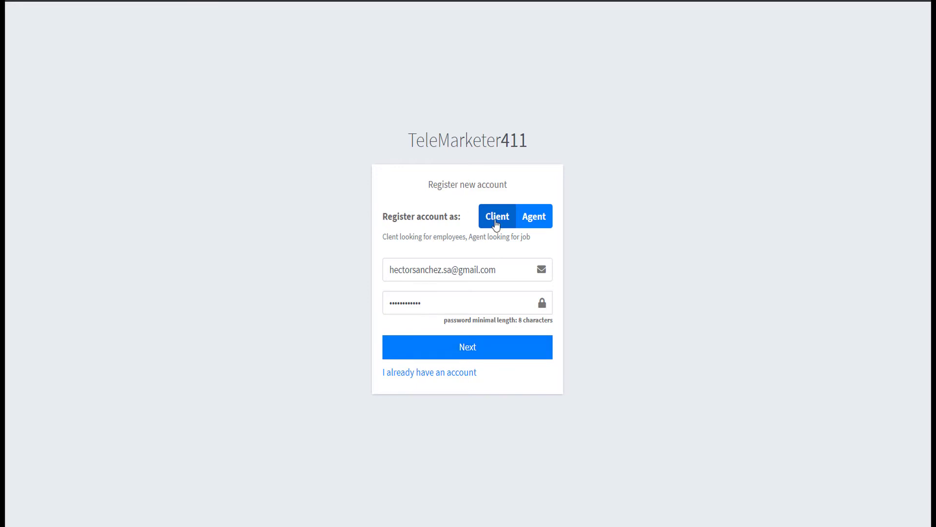
click(531, 220)
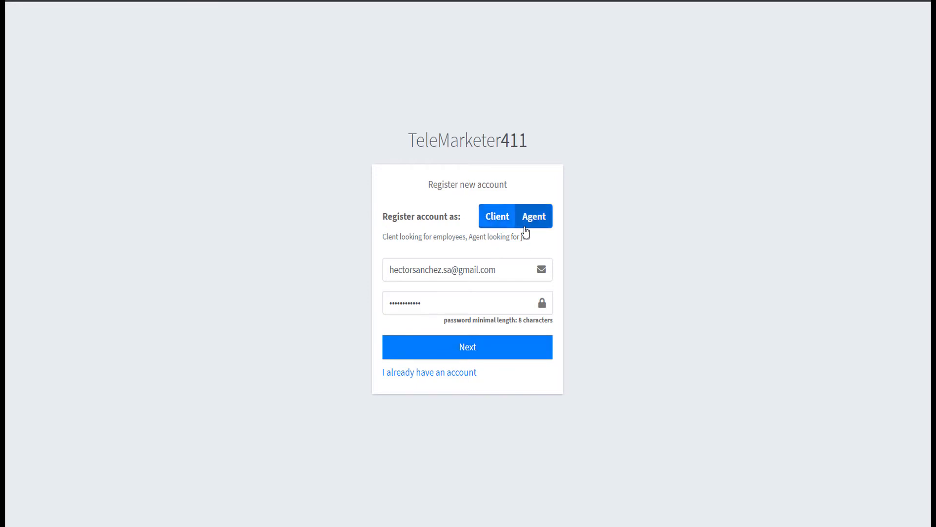
click(497, 224)
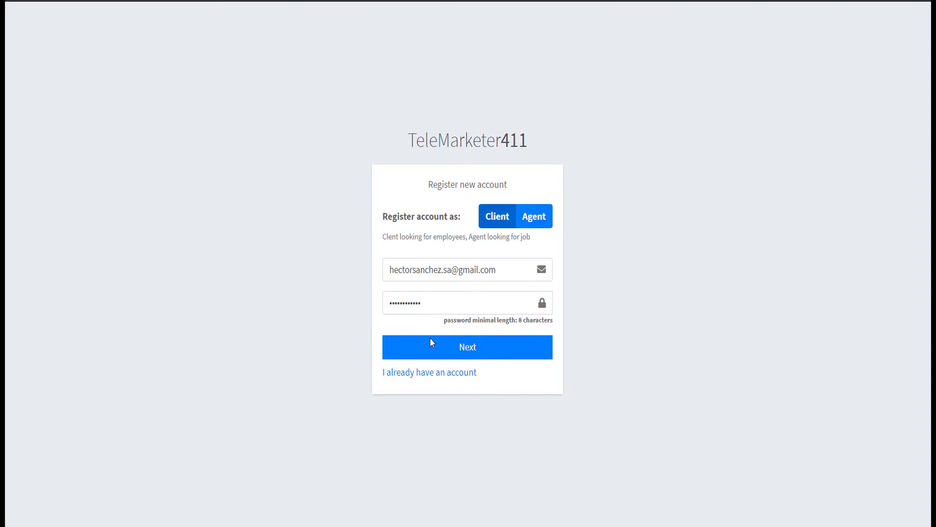
click(465, 349)
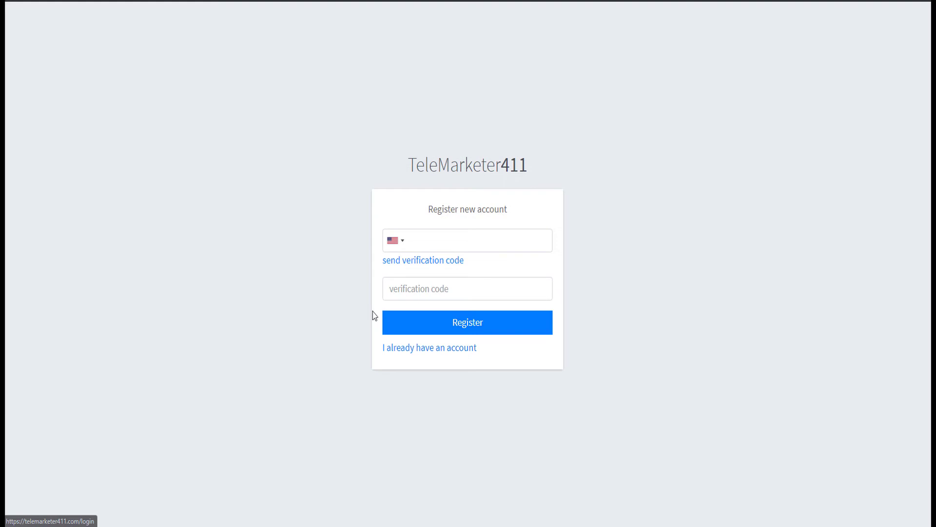
Enter the mobile phone number and send a verification code to it.
click(436, 243)
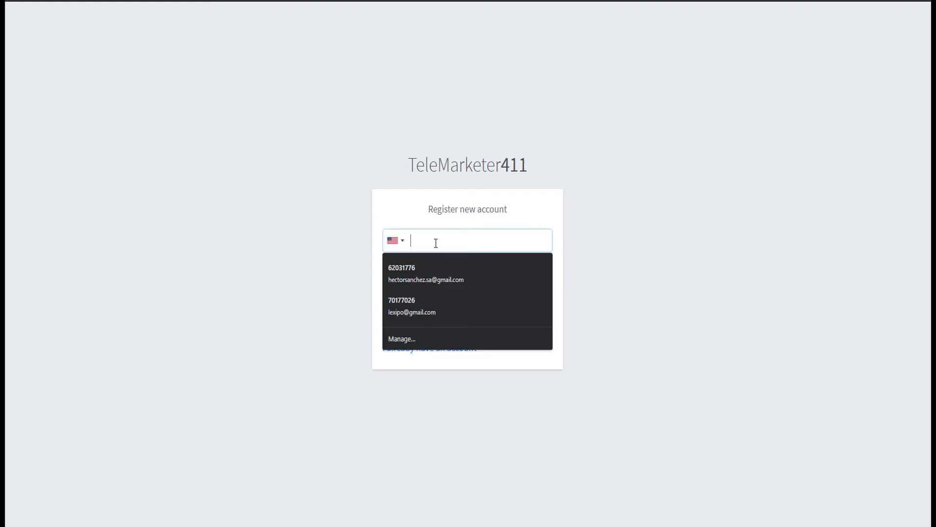
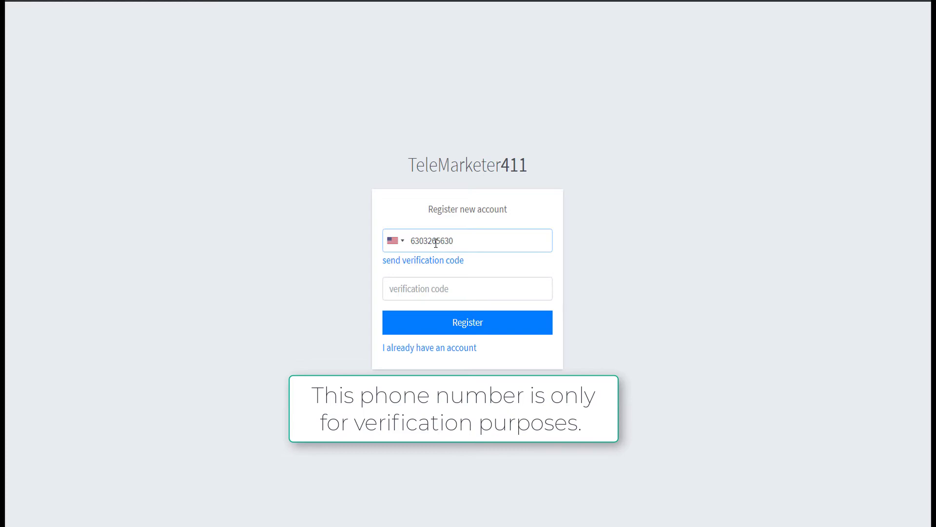
click(435, 262)
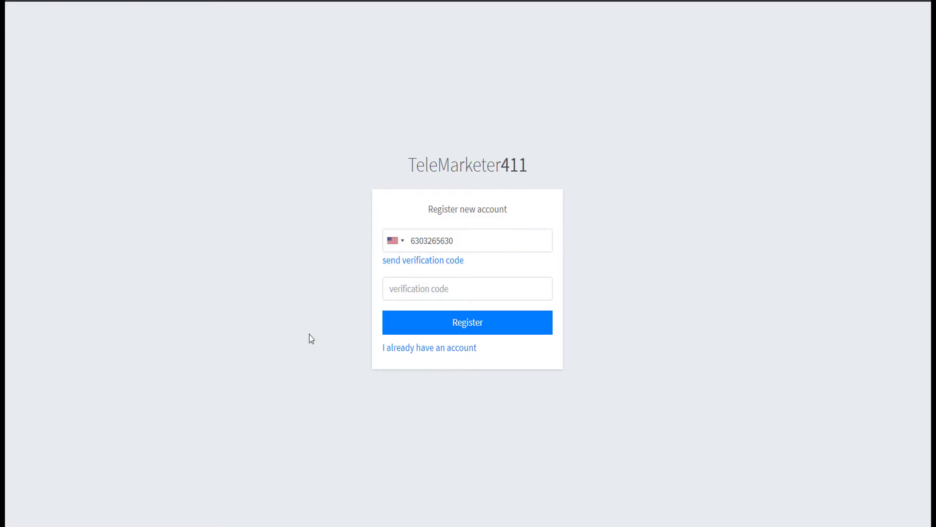
Enter the texted verification code and submit the registration.
click(458, 242)
click(424, 292)
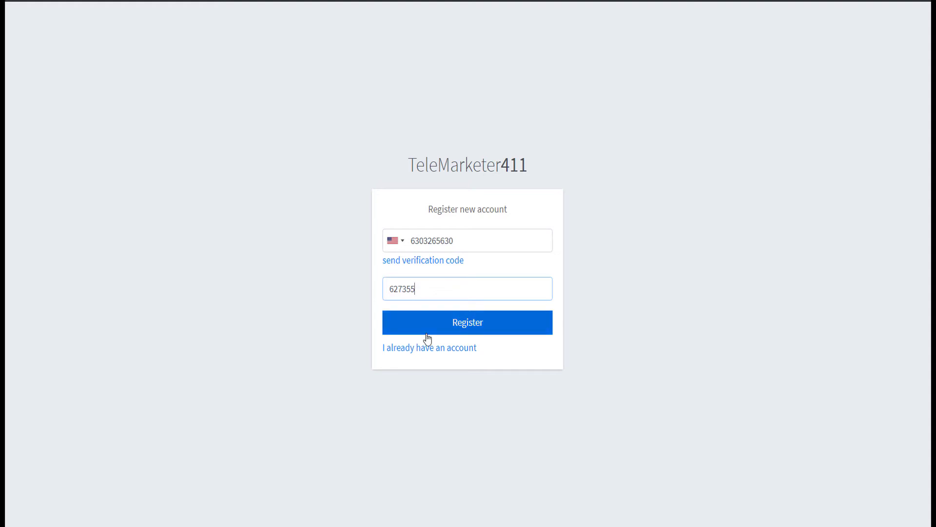
click(460, 332)
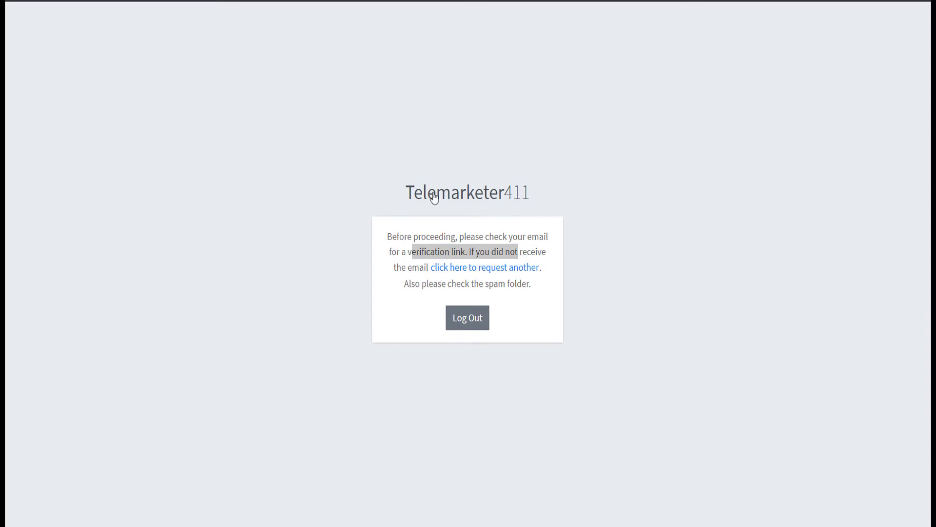
click(415, 239)
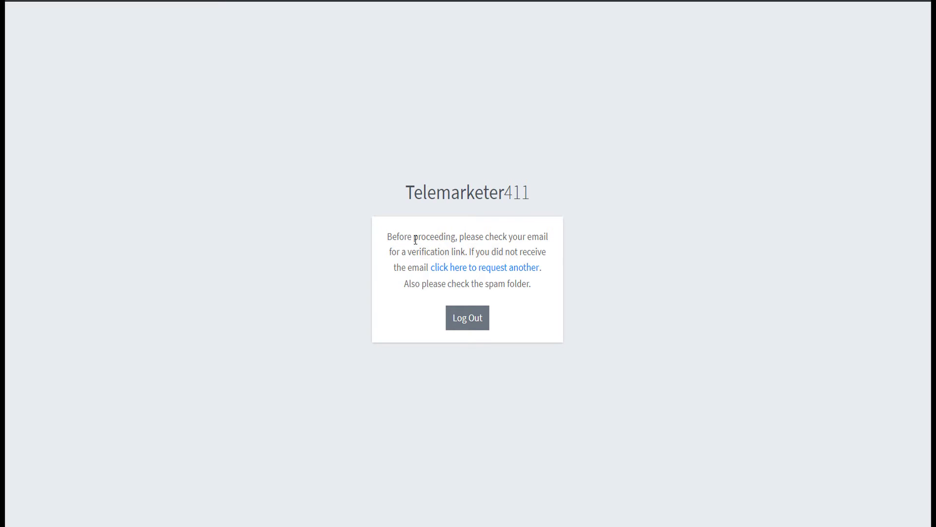
drag(406, 253, 463, 253)
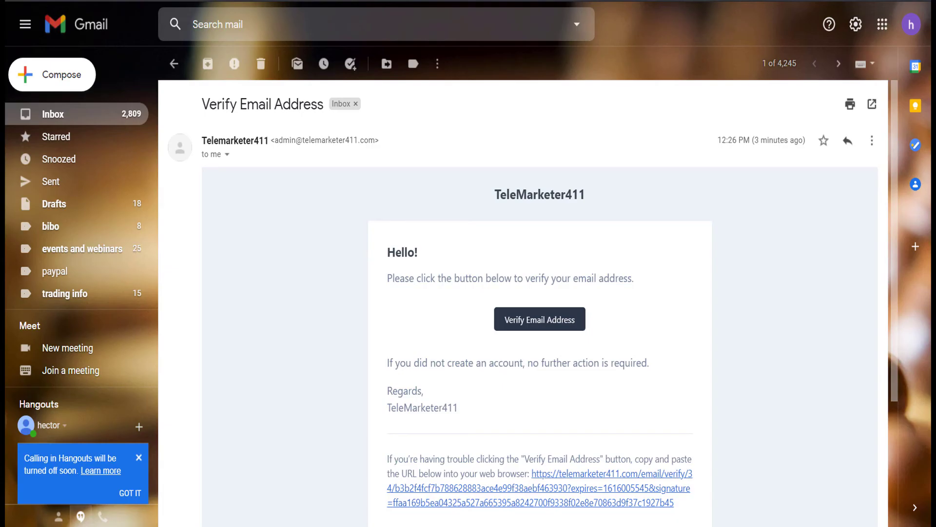
Open the Telemarketer411 'Verify Email Address' e-mail from the inbox and confirm the address.
click(173, 64)
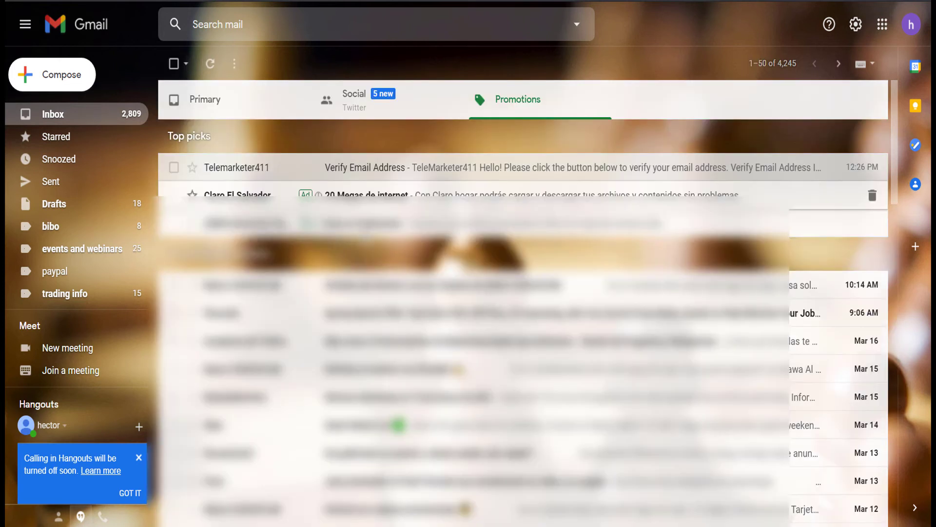
click(221, 168)
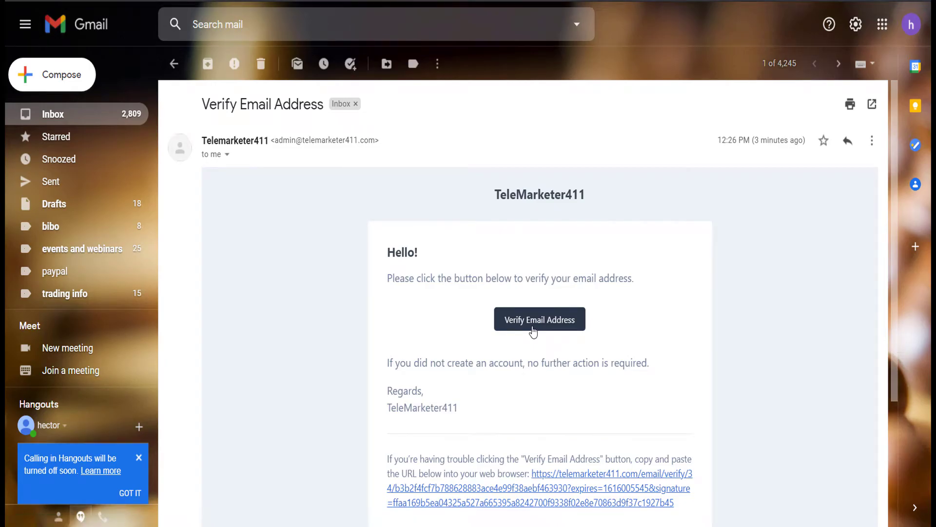
click(533, 331)
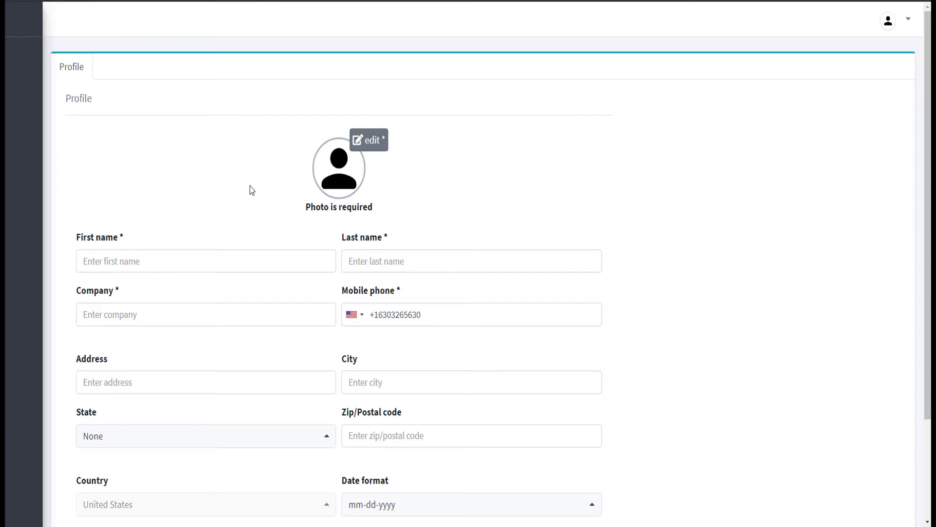
Load New Picture (18).png as the profile photo and fit the crop box around the whole logo.
click(370, 141)
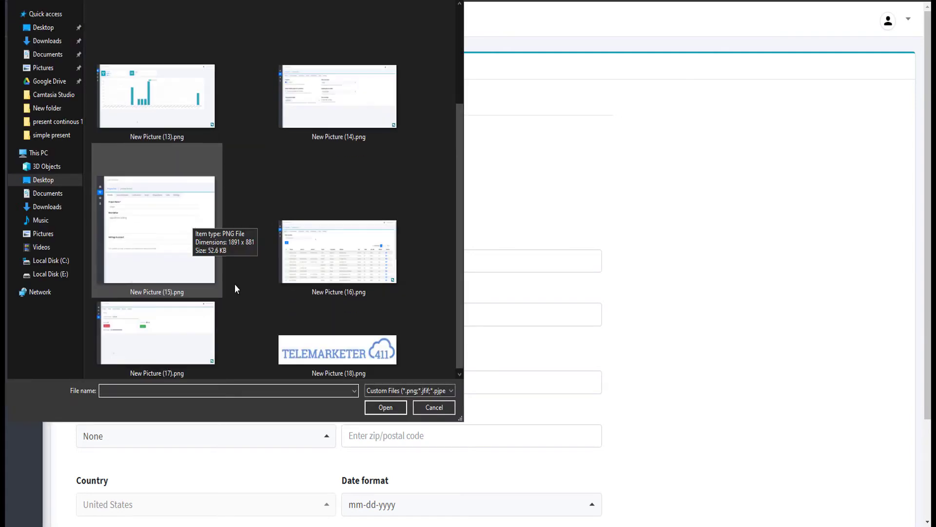
double_click(338, 349)
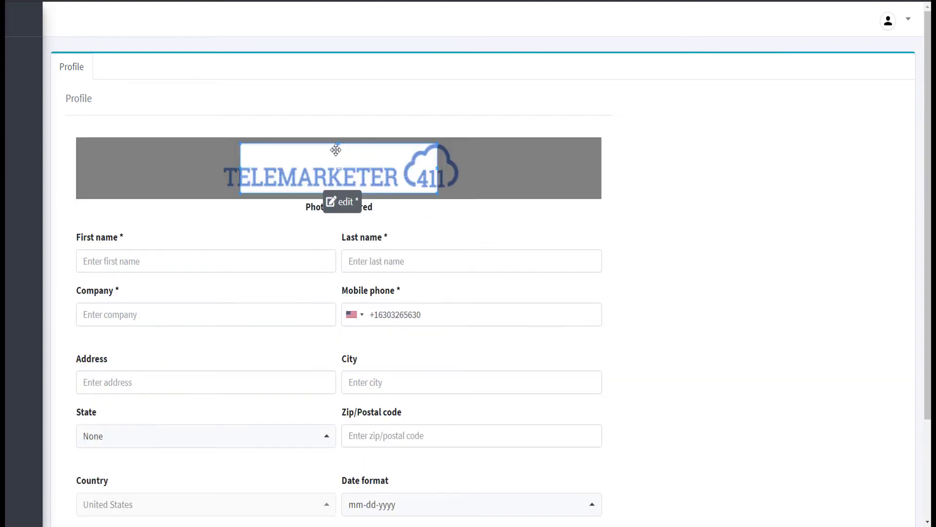
drag(340, 179, 322, 178)
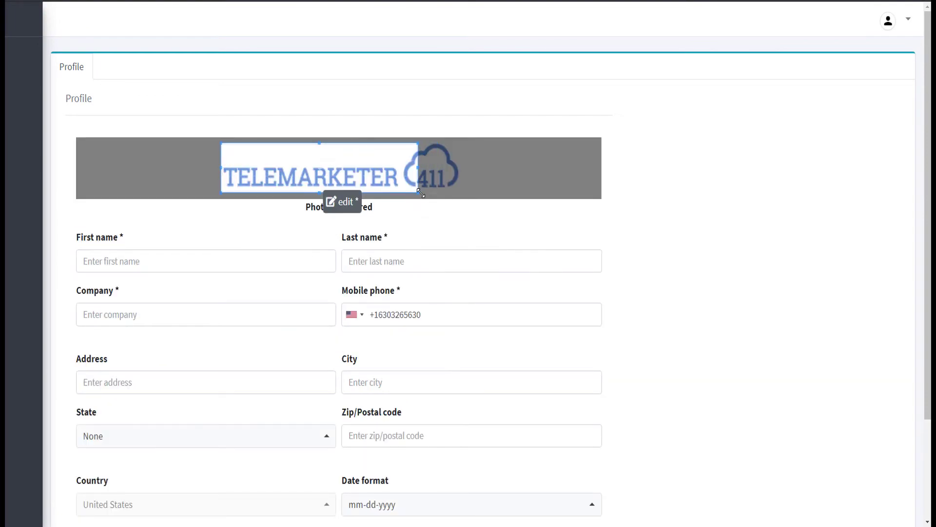
drag(420, 194, 463, 196)
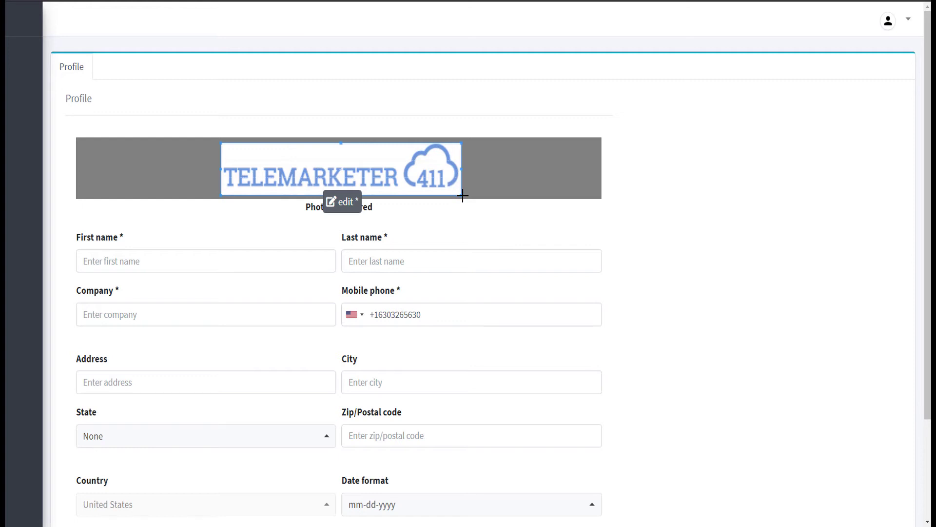
Fill in first and last name, company 'telemerketer411', and paste the verification code.
click(131, 262)
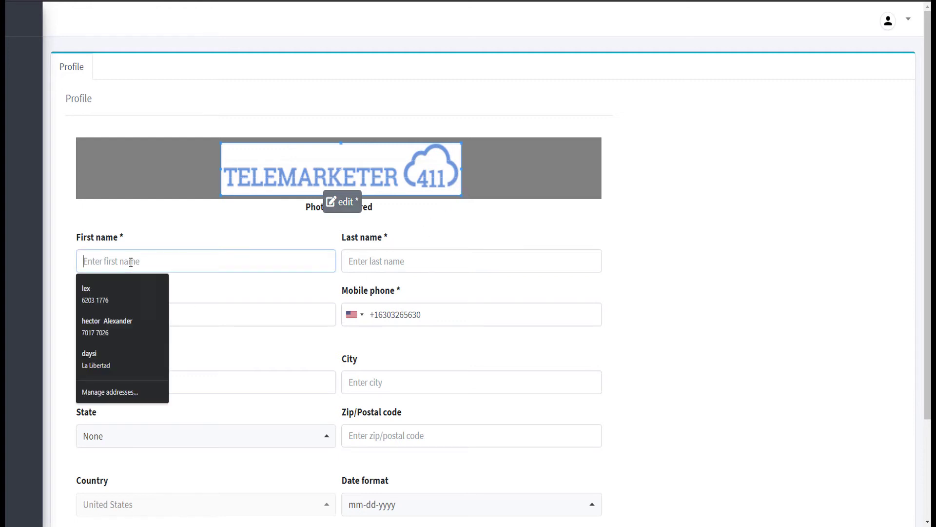
key(Tab)
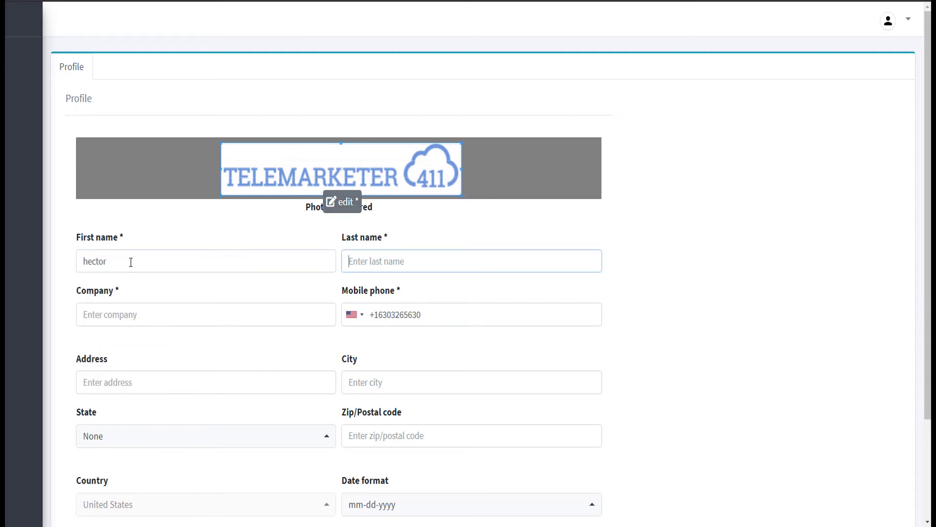
key(Tab)
text(t)
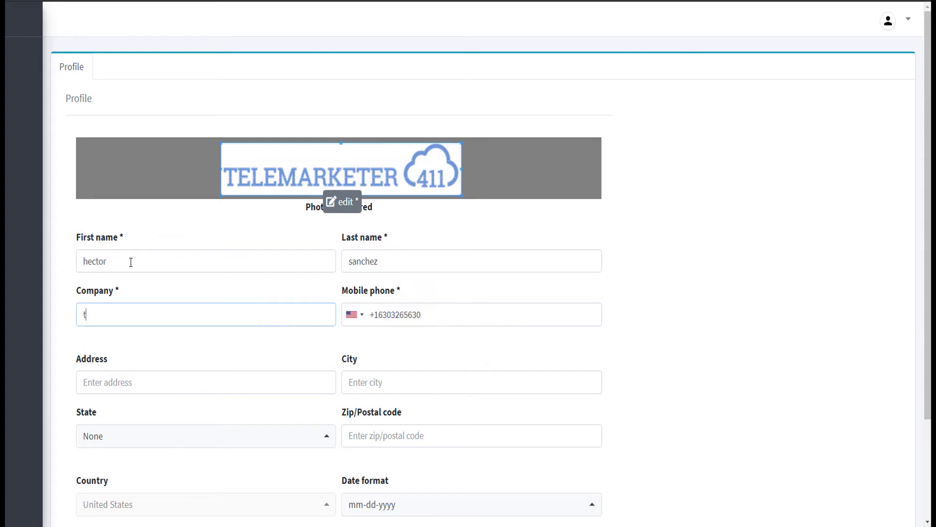
text(elemerketer411)
key(Tab)
key(Tab)
key(Tab)
key(Tab)
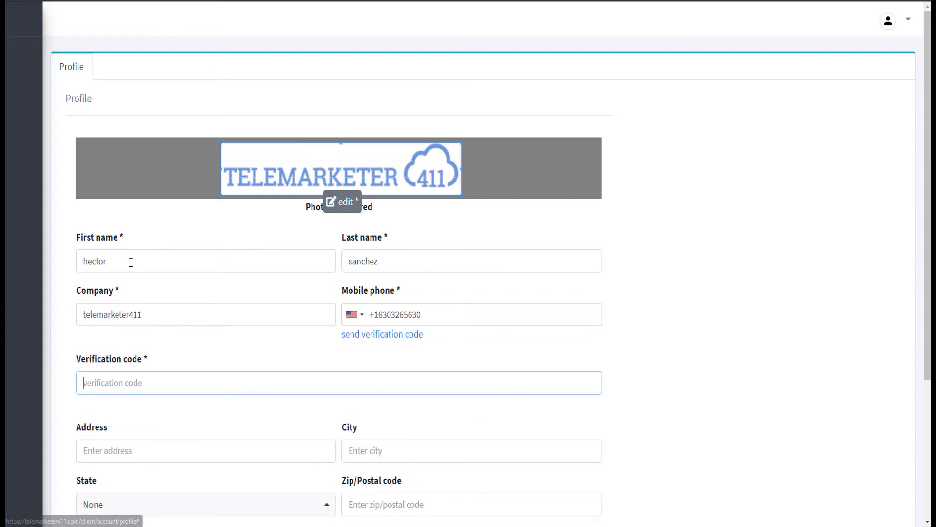
key(ctrl+v)
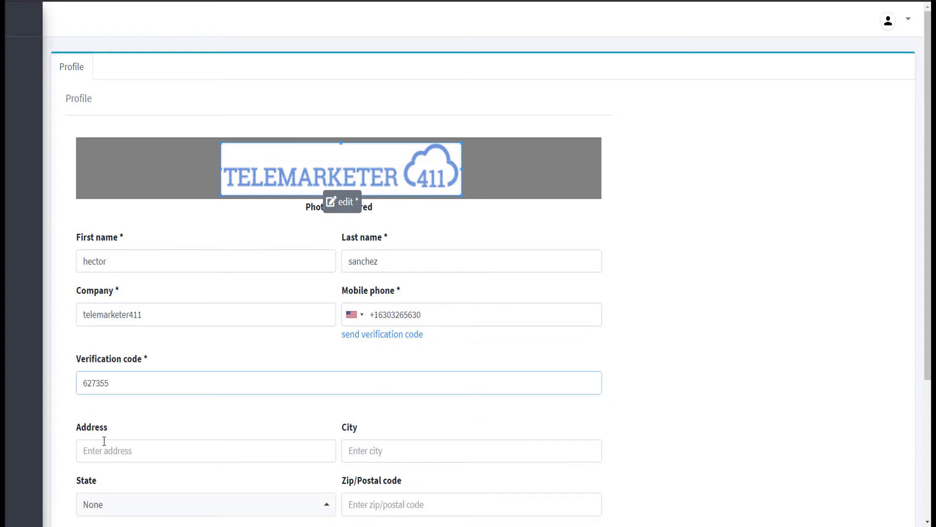
Enter the street address and city, and choose California as the state.
click(124, 448)
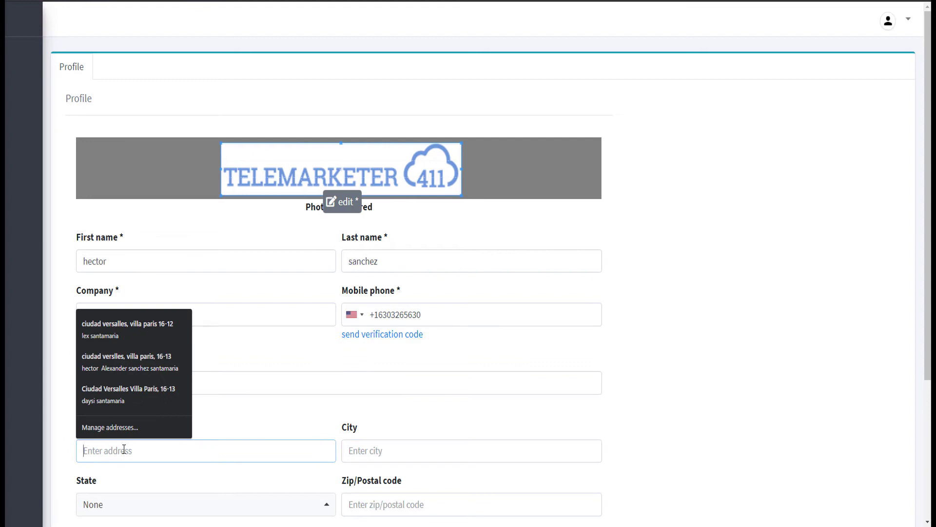
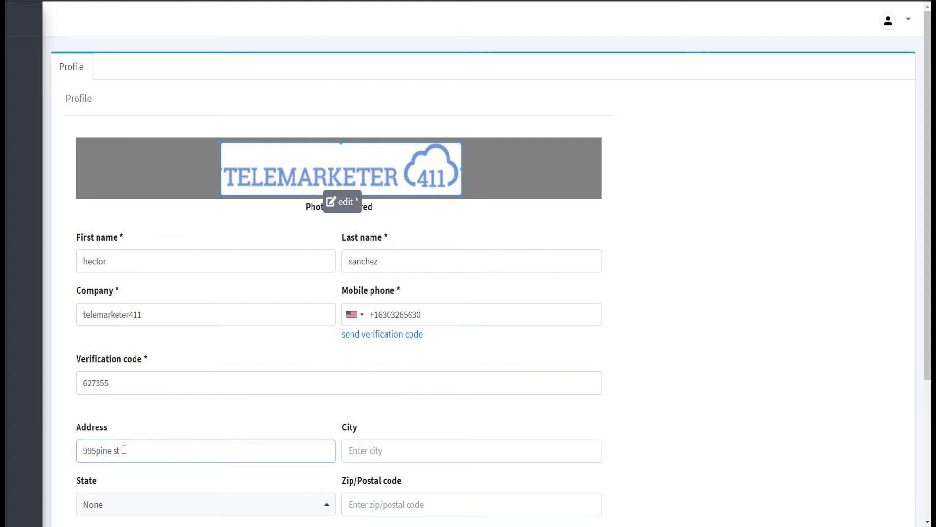
key(Tab)
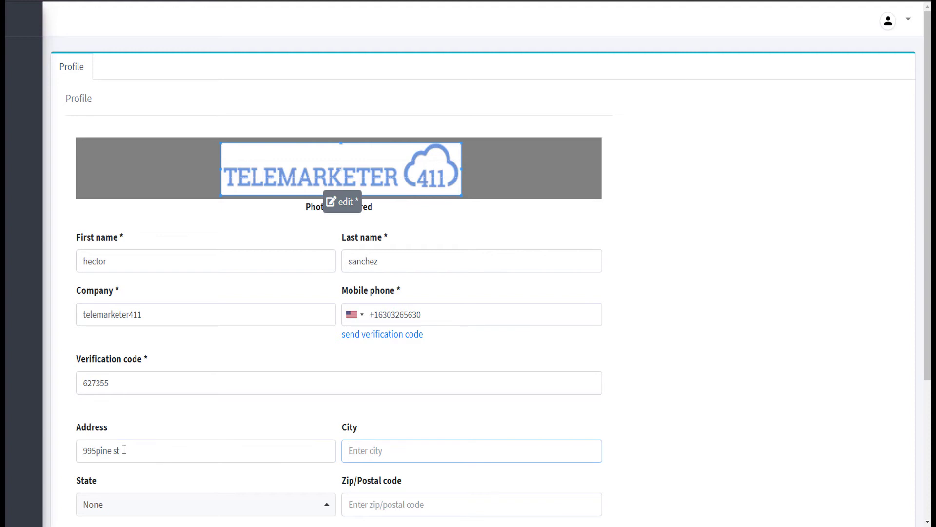
text(san francisc)
key(Tab)
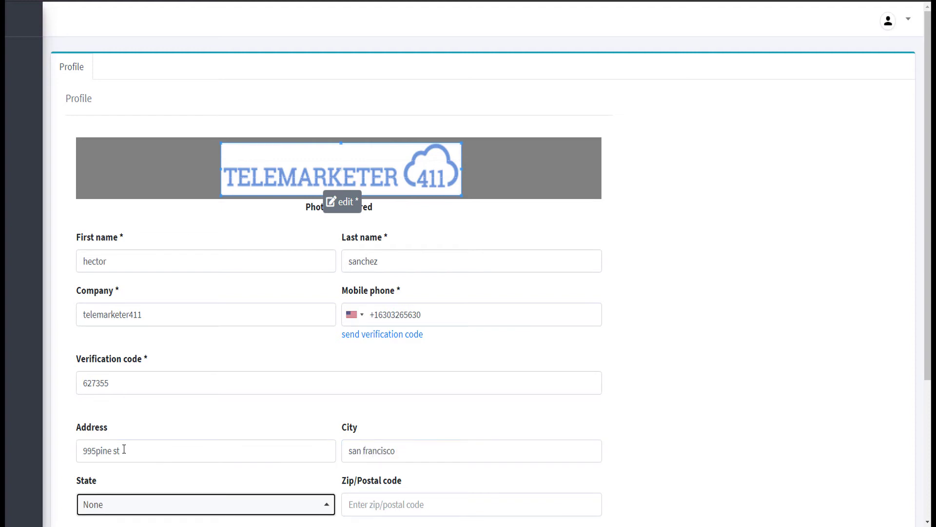
key(space)
click(130, 145)
scroll(368, 379, down, 2)
Enter the zip code and save the client profile.
click(396, 391)
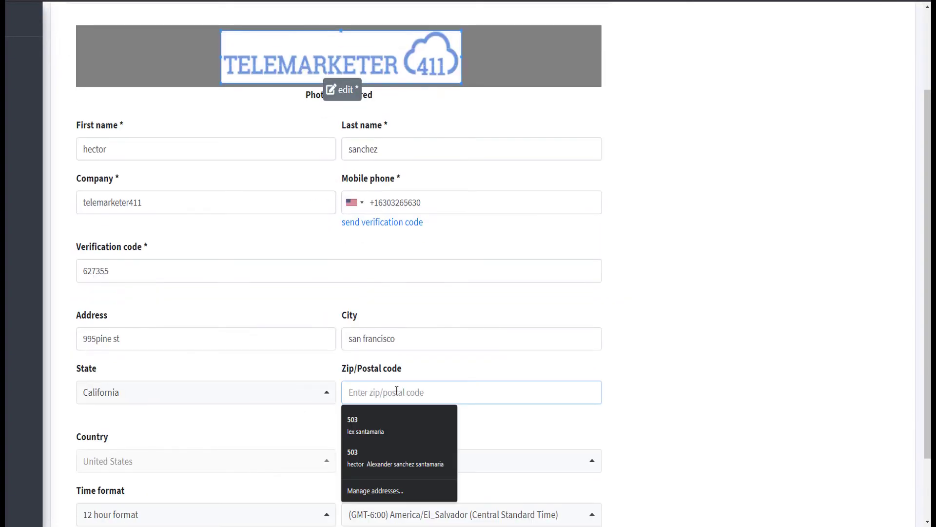
text(94115)
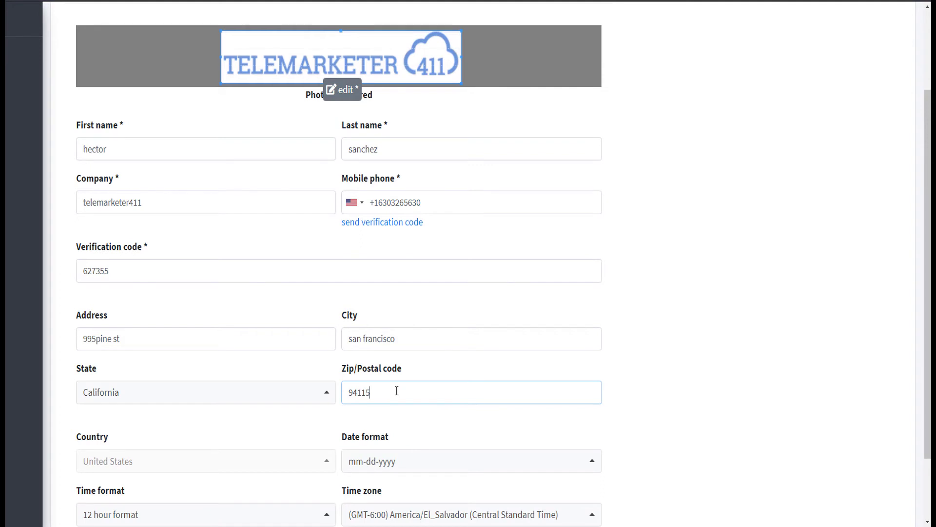
scroll(397, 391, down, 2)
click(158, 386)
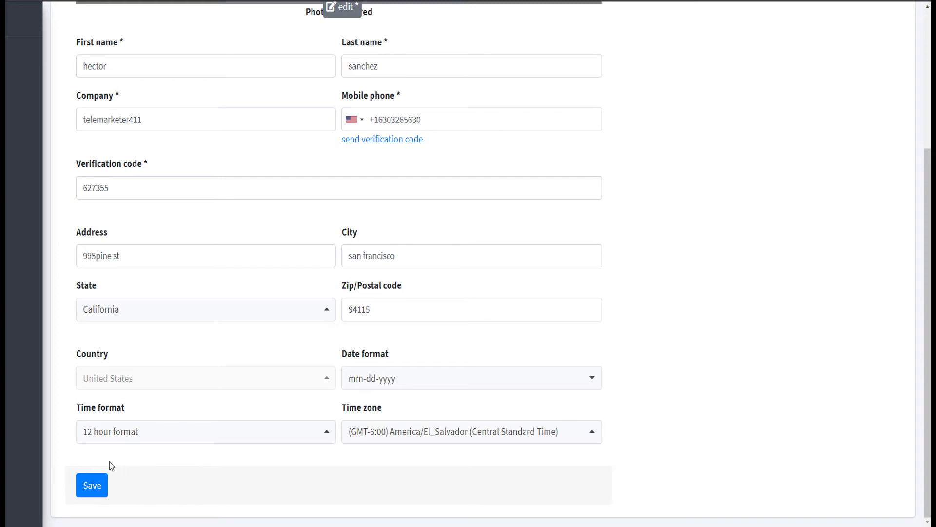
click(97, 490)
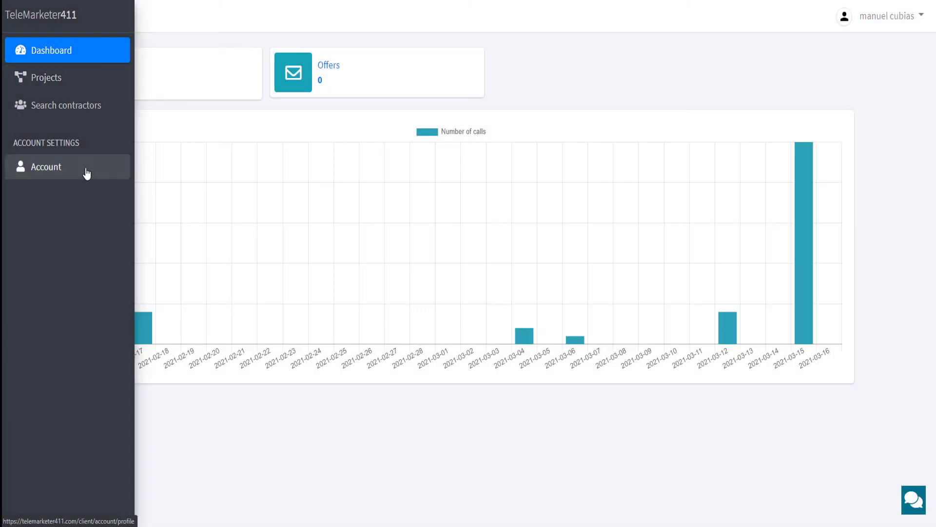
Open the Account profile page from the sidebar and save it.
mouse_move(32, 70)
click(32, 164)
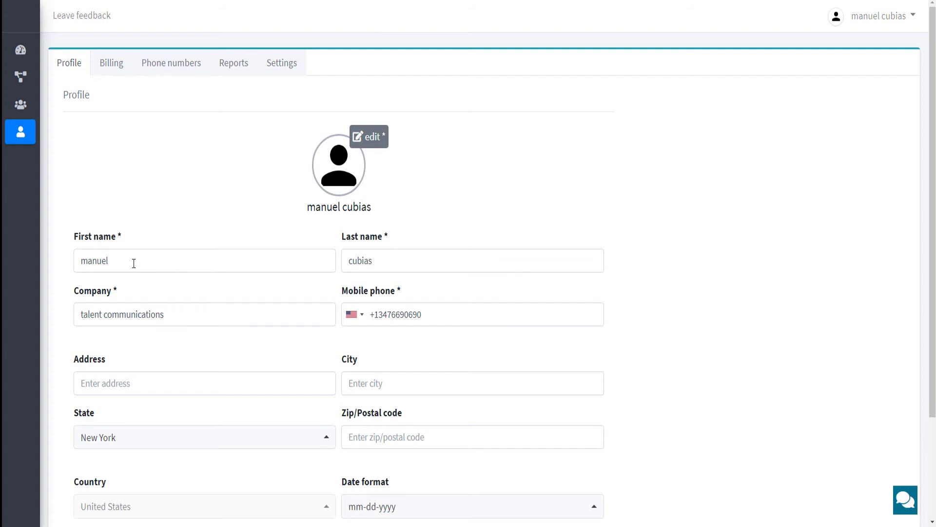
scroll(133, 263, down, 1)
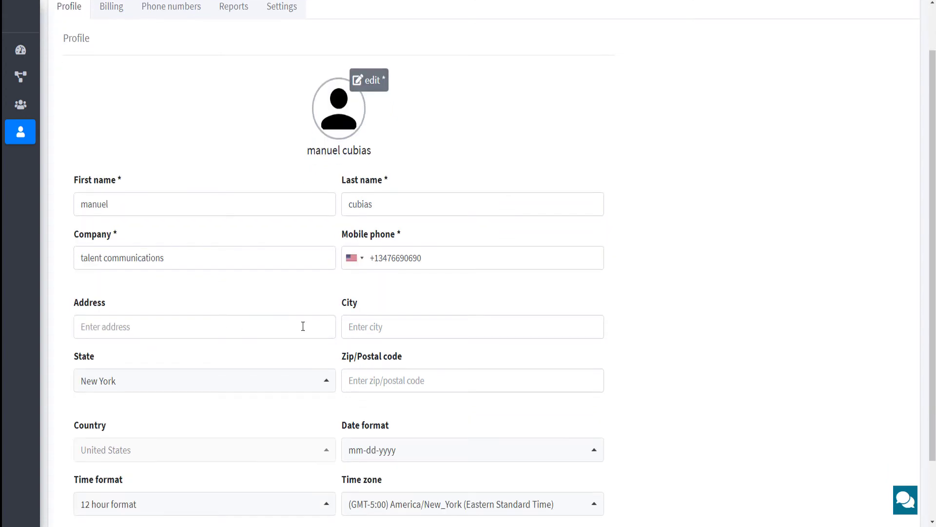
scroll(385, 337, down, 1)
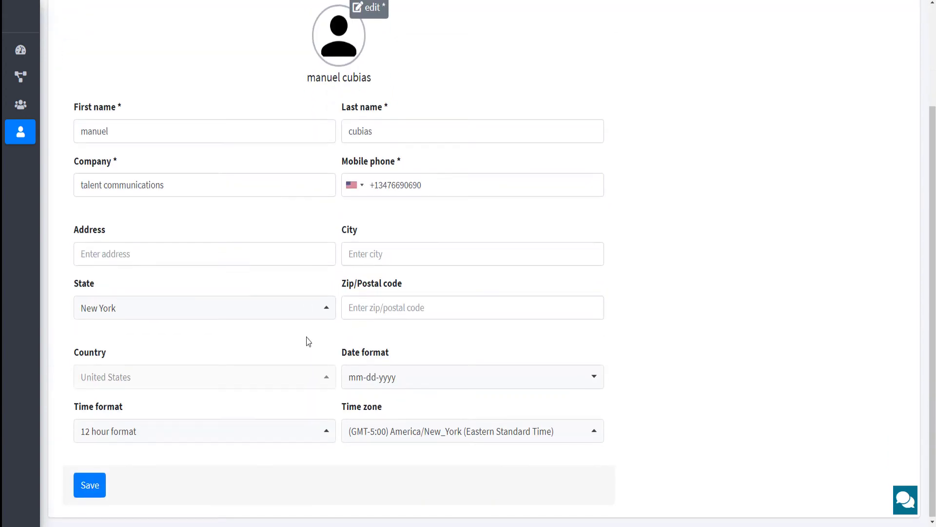
click(90, 485)
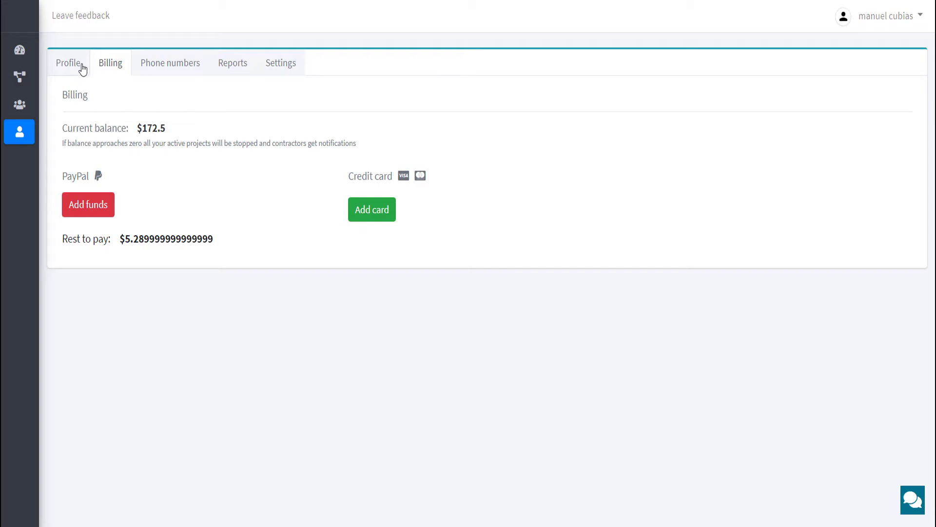
Switch to the Billing section and check the $172.5 current balance.
click(75, 67)
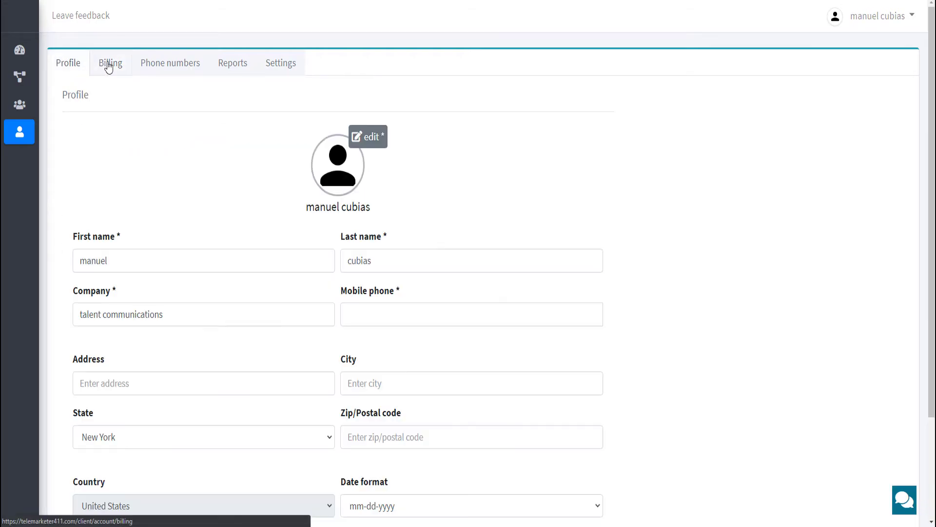
click(110, 67)
drag(63, 131, 174, 132)
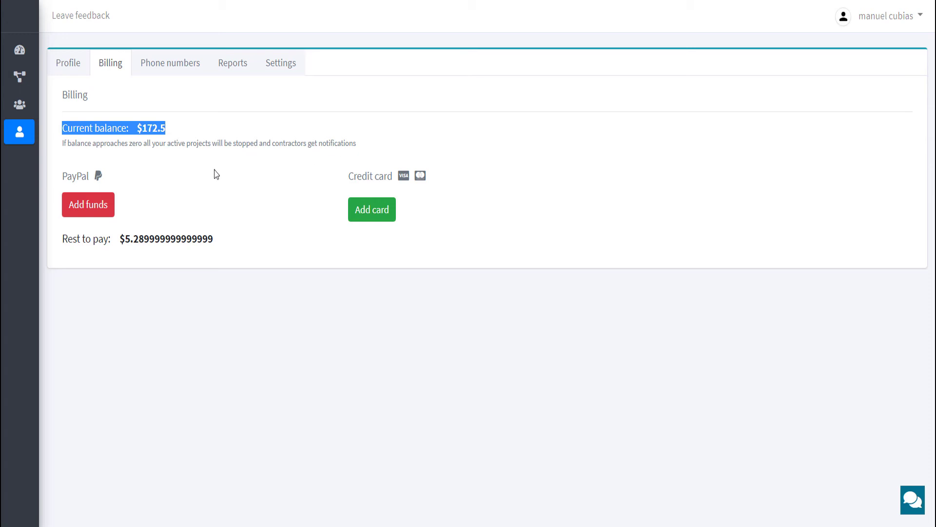
Add $200 to the balance via PayPal and submit the PayPal sign-in with the password.
click(94, 215)
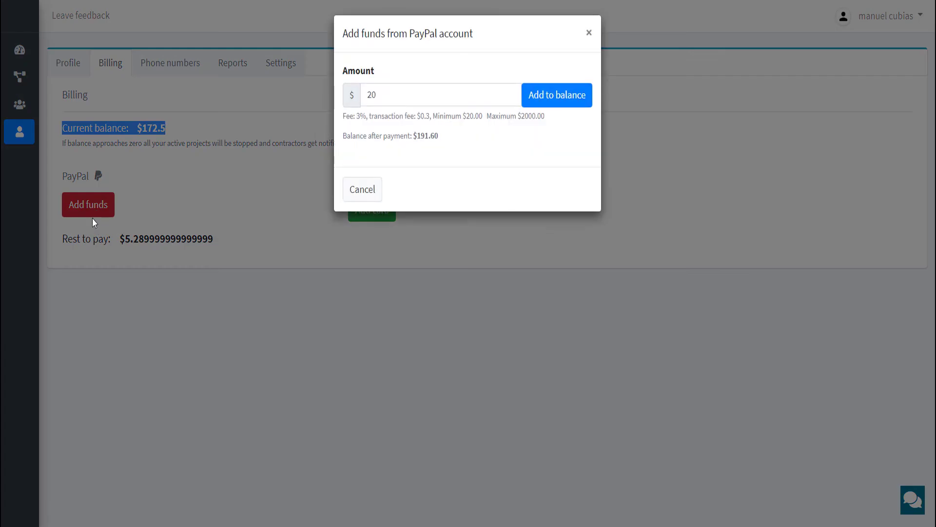
click(408, 100)
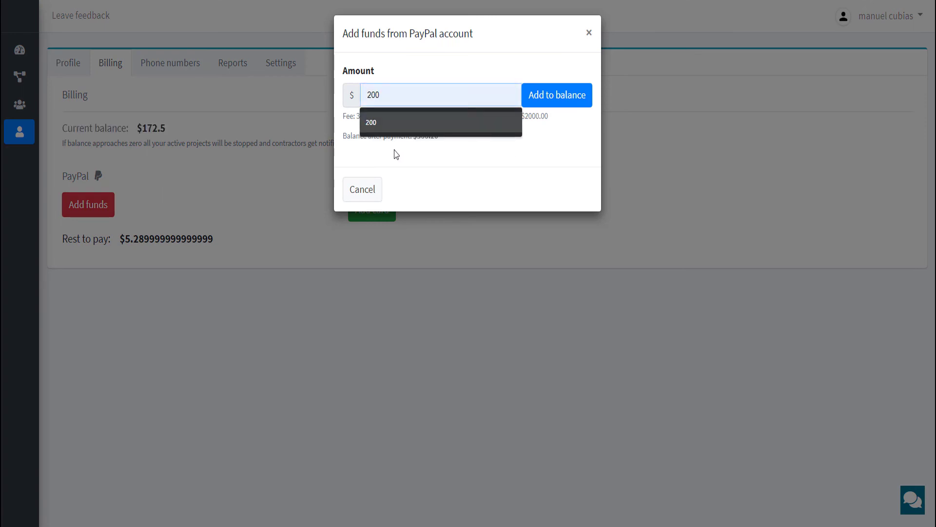
click(549, 97)
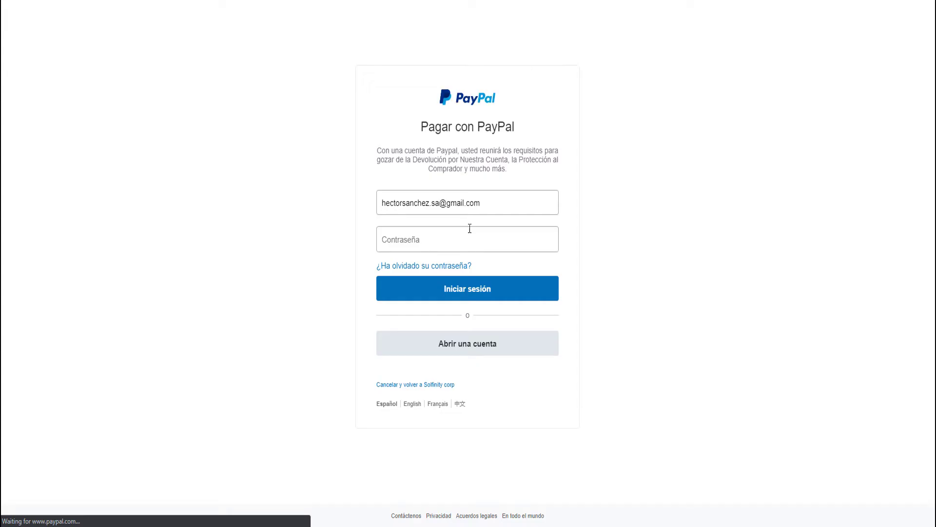
click(412, 249)
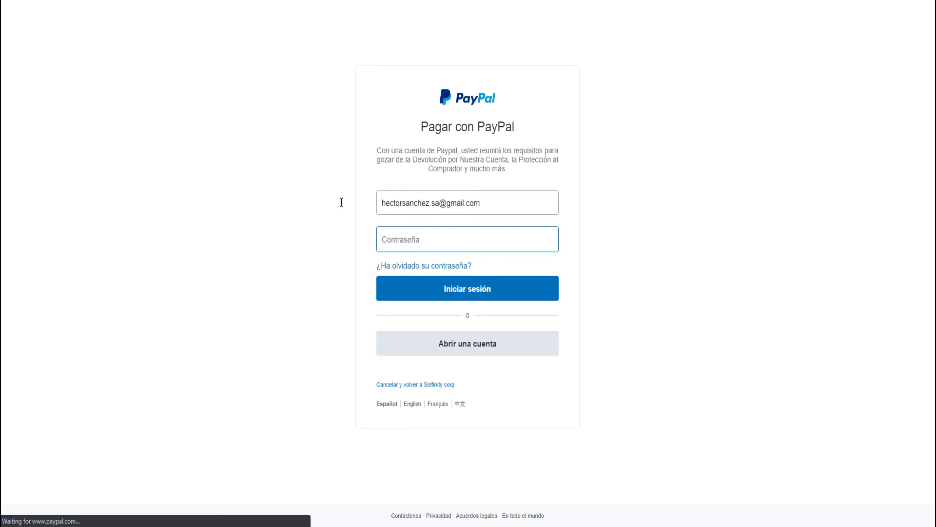
key(Return)
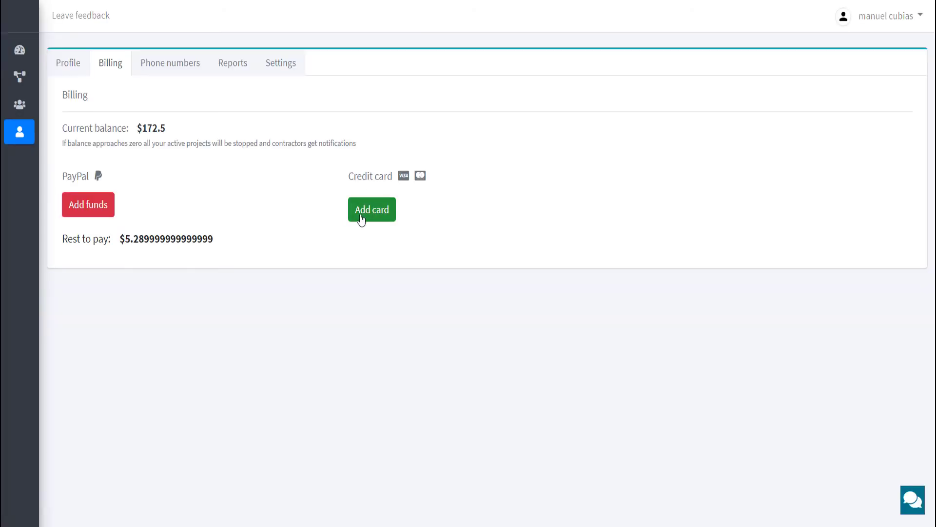
Look at the Add card form's expiry options, then close it without adding a card.
click(361, 218)
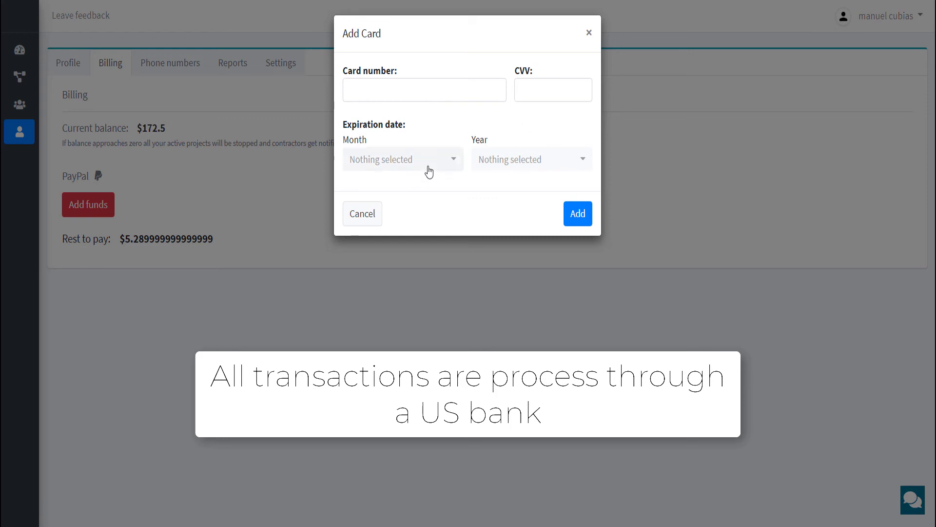
click(449, 168)
click(556, 201)
click(589, 32)
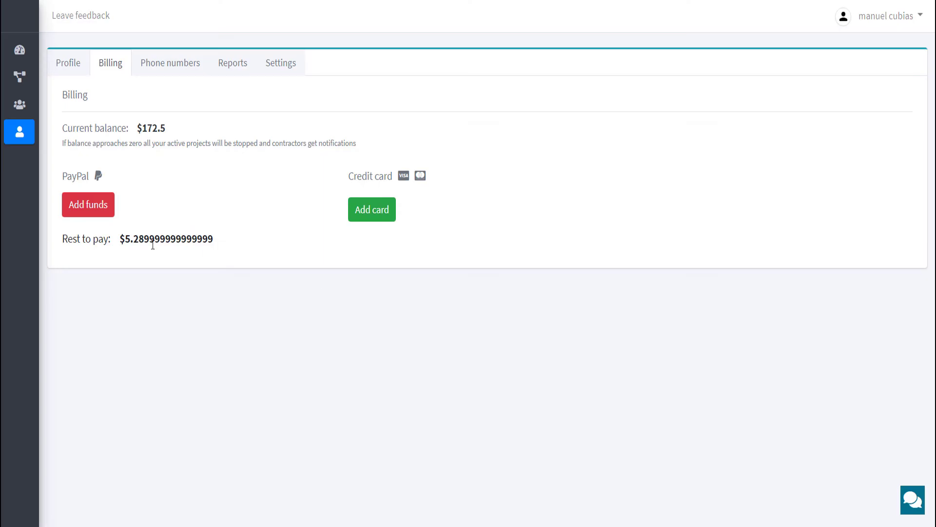
double_click(153, 243)
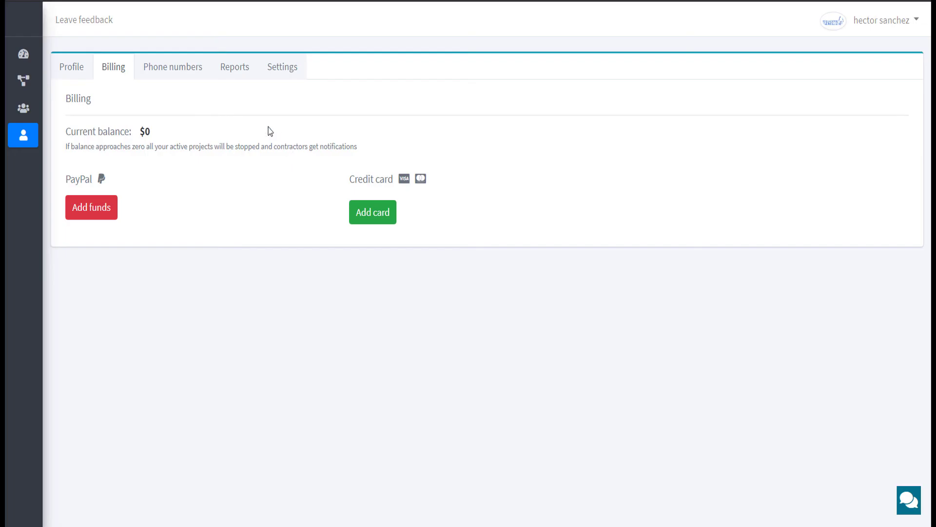
List available phone numbers for area code 510 and buy one.
click(166, 79)
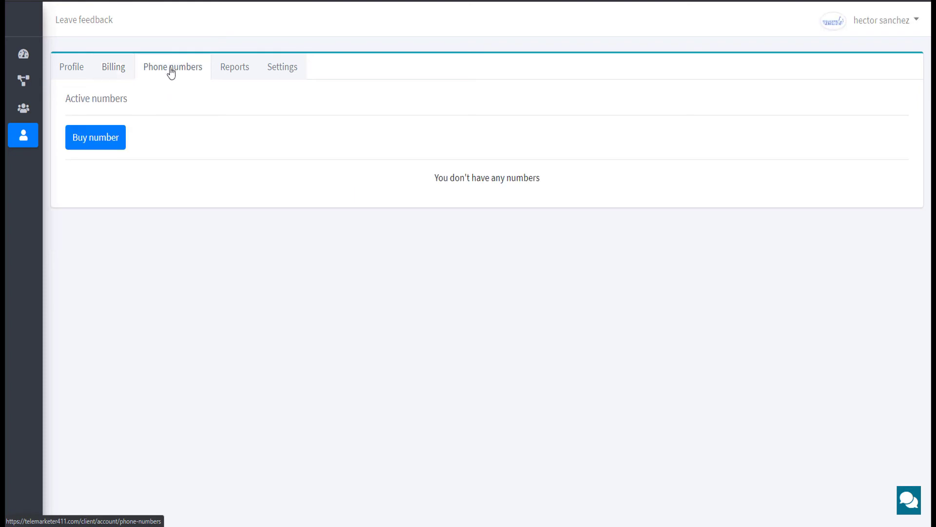
click(107, 148)
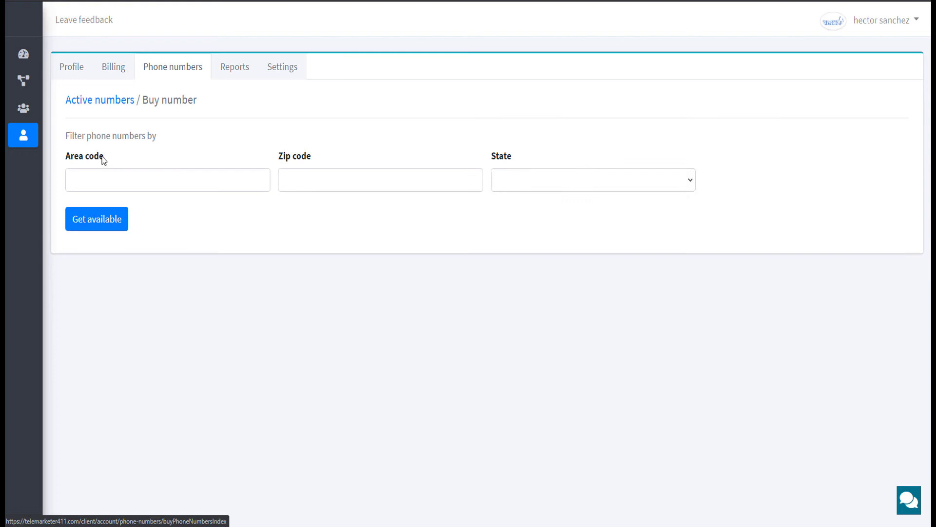
click(117, 182)
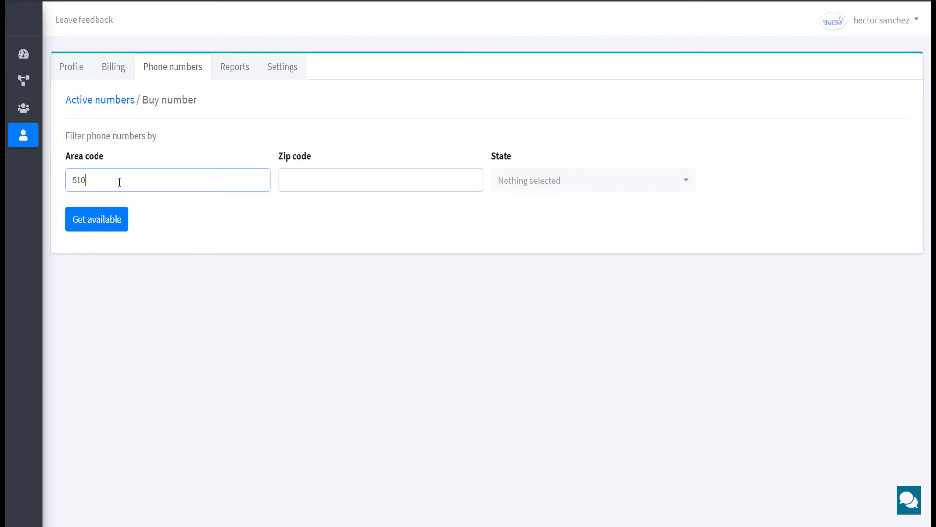
click(94, 227)
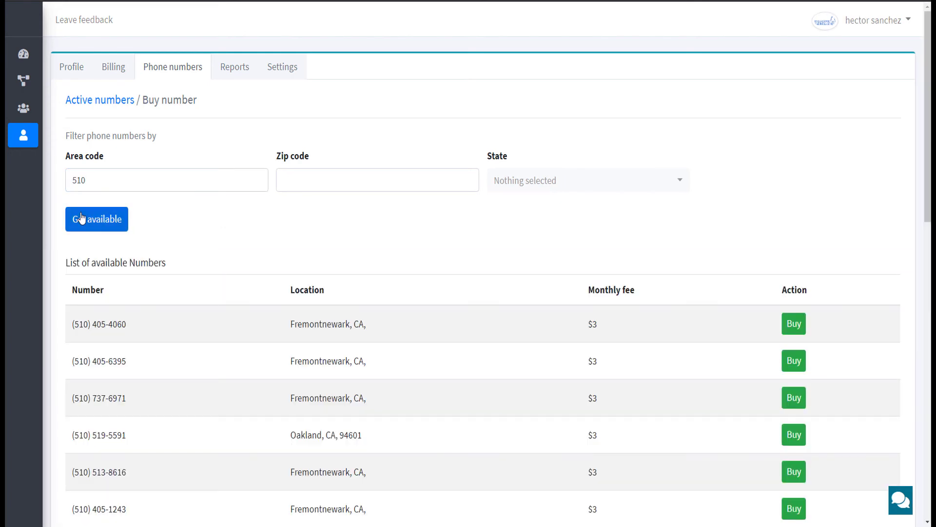
drag(88, 180, 75, 181)
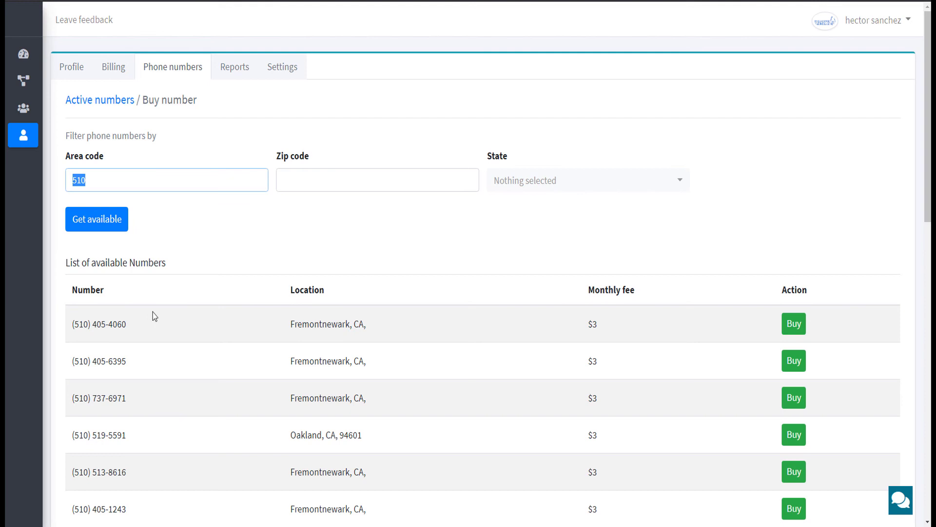
drag(76, 327, 439, 421)
scroll(434, 414, down, 7)
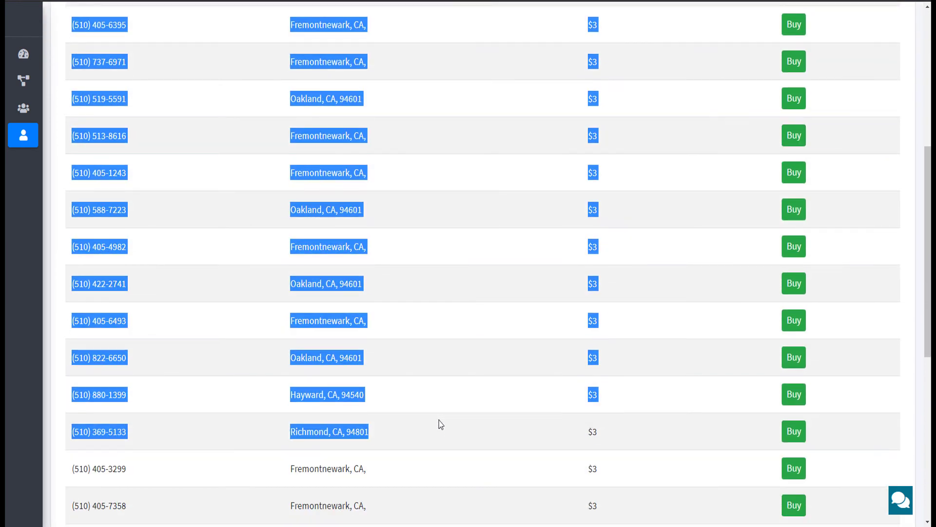
scroll(399, 409, up, 6)
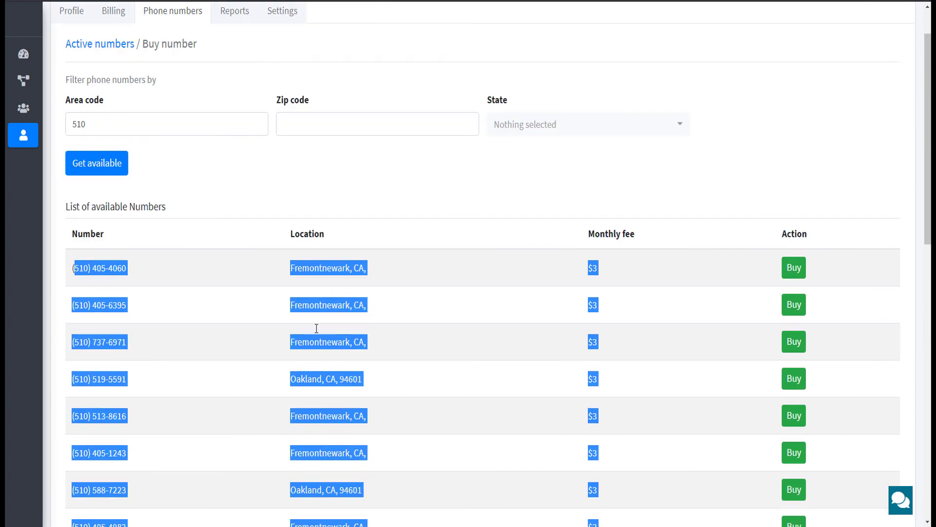
click(95, 309)
drag(81, 305, 512, 330)
click(776, 304)
click(794, 305)
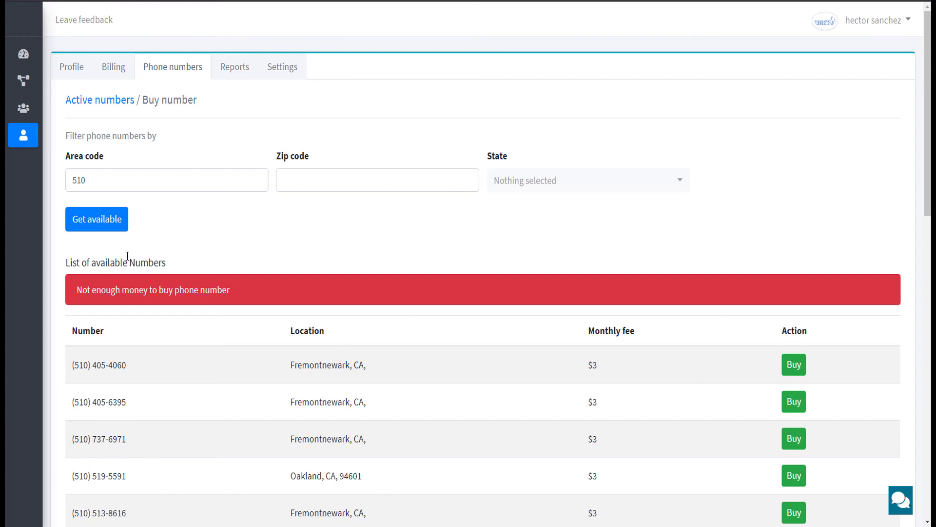
Search available numbers by zip 46312 instead of area code, then open Reports.
double_click(153, 191)
key(BackSpace)
click(321, 182)
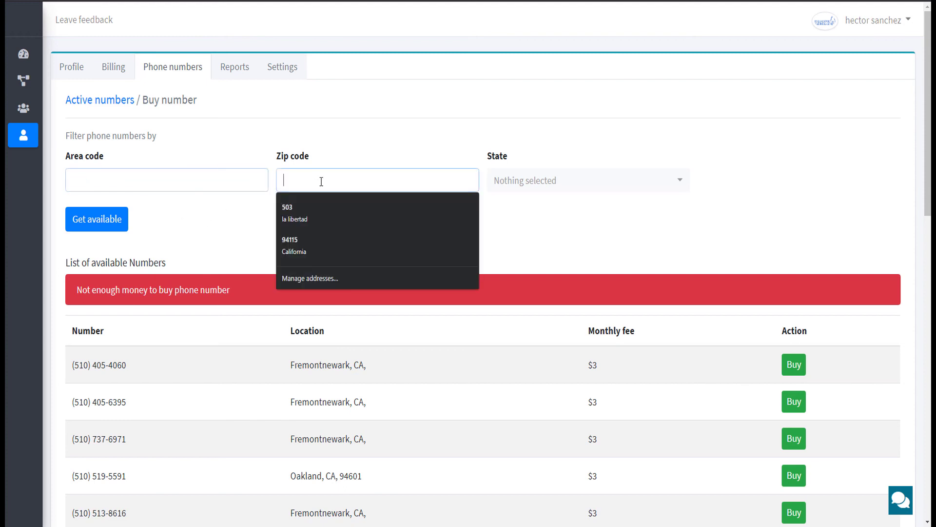
text(46312)
click(224, 227)
click(111, 223)
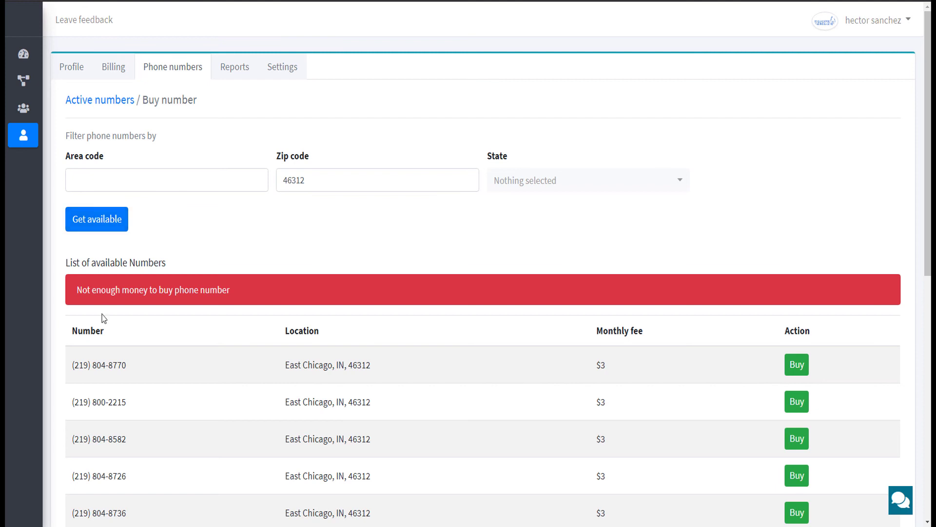
scroll(106, 370, down, 1)
drag(72, 310, 88, 310)
drag(148, 372, 337, 457)
scroll(439, 380, down, 5)
scroll(544, 292, up, 3)
scroll(542, 317, up, 3)
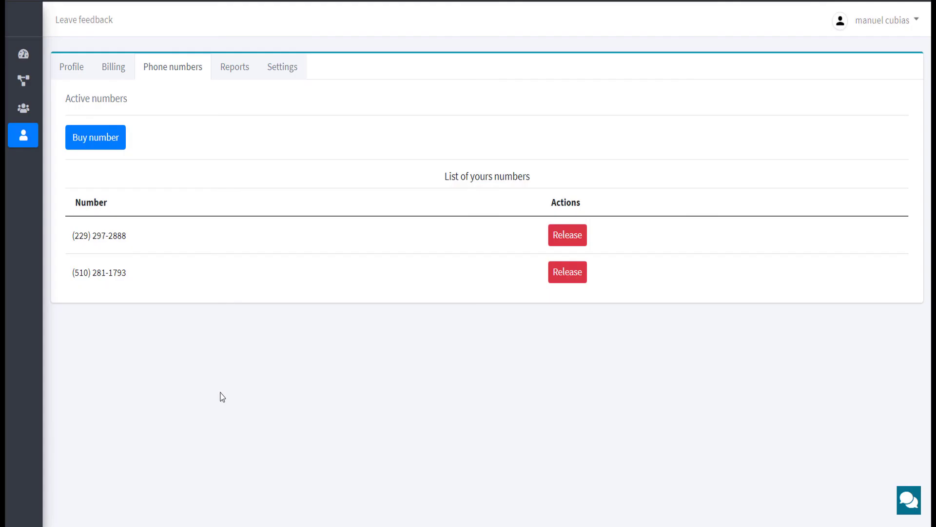
click(232, 72)
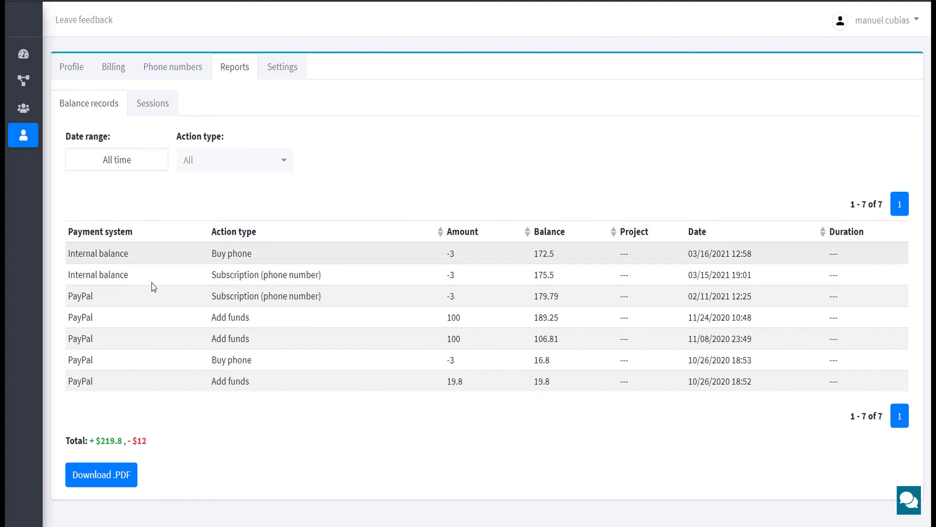
click(141, 159)
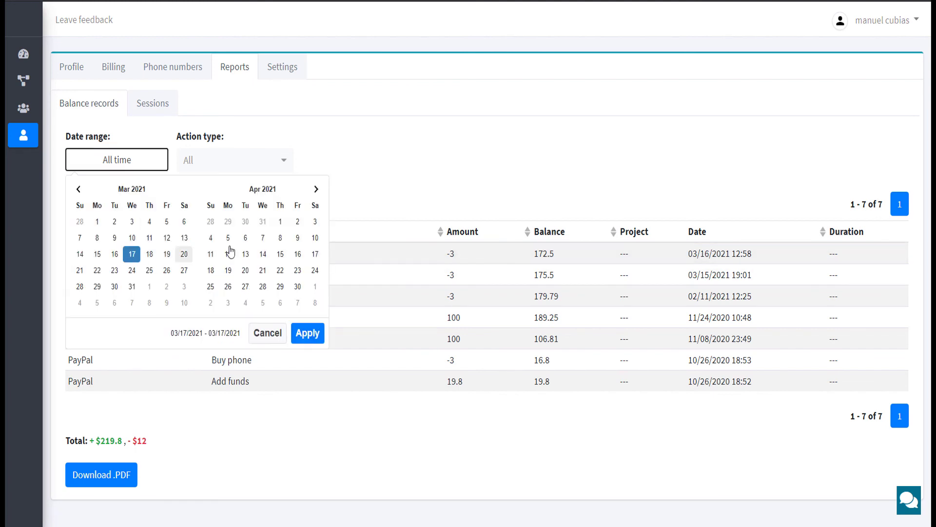
click(424, 175)
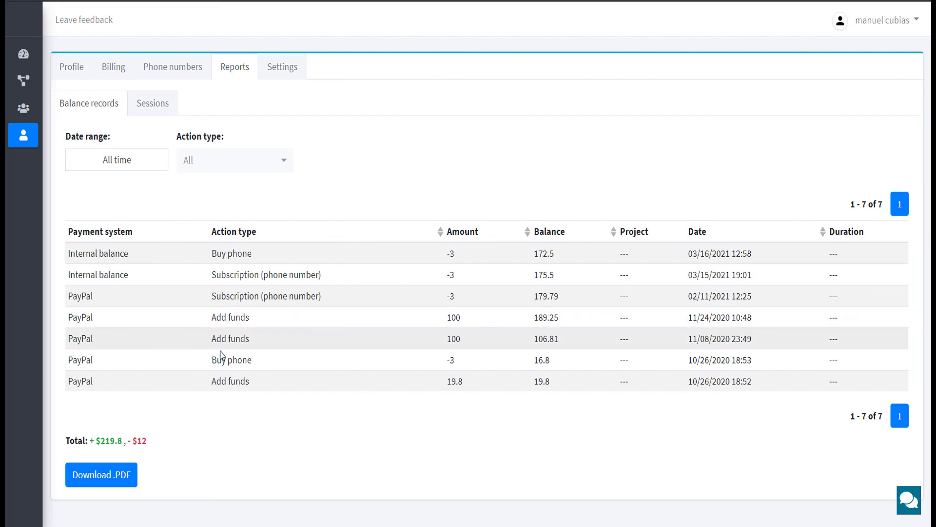
drag(445, 257, 446, 285)
double_click(455, 319)
double_click(453, 383)
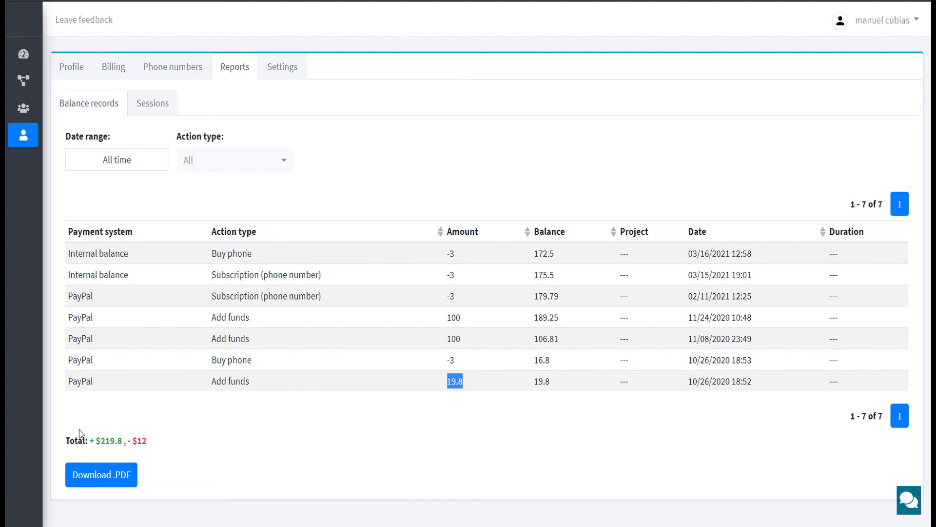
drag(67, 444, 142, 442)
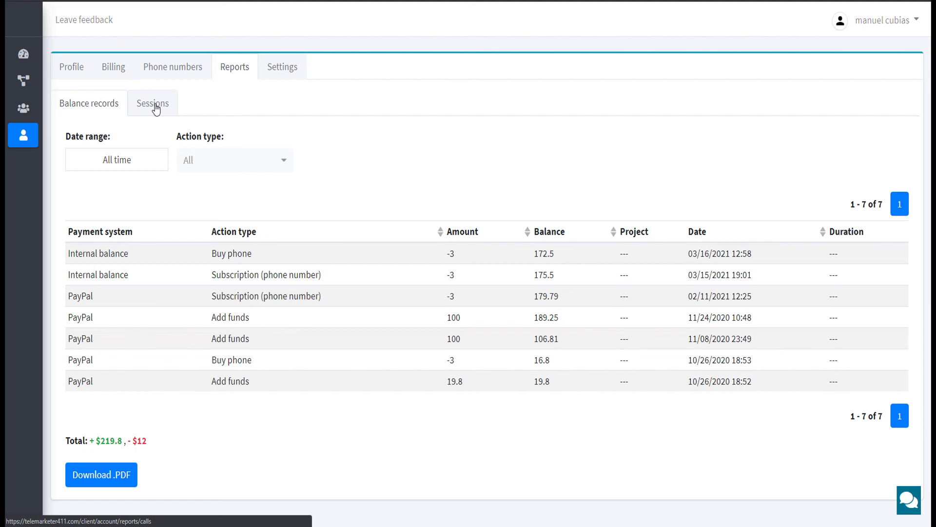
Switch to the Sessions report, keeping the All time date range.
click(155, 108)
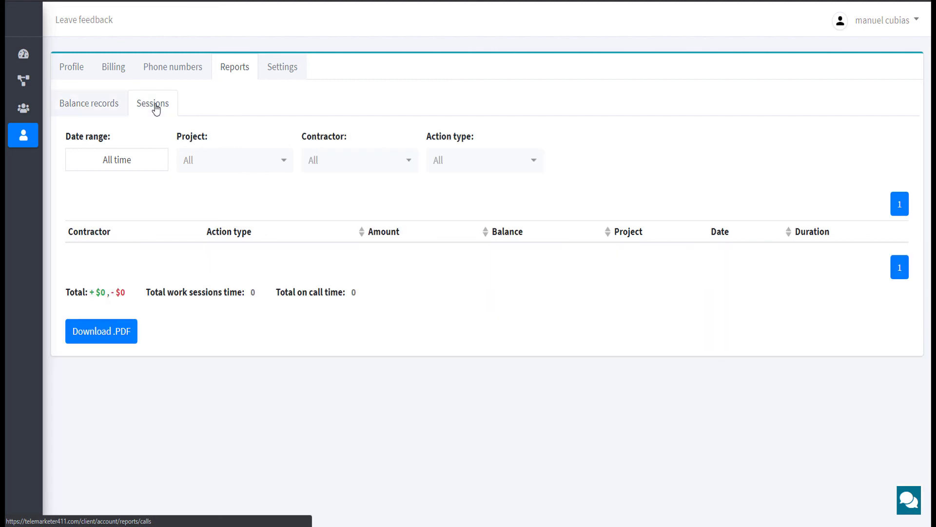
click(136, 155)
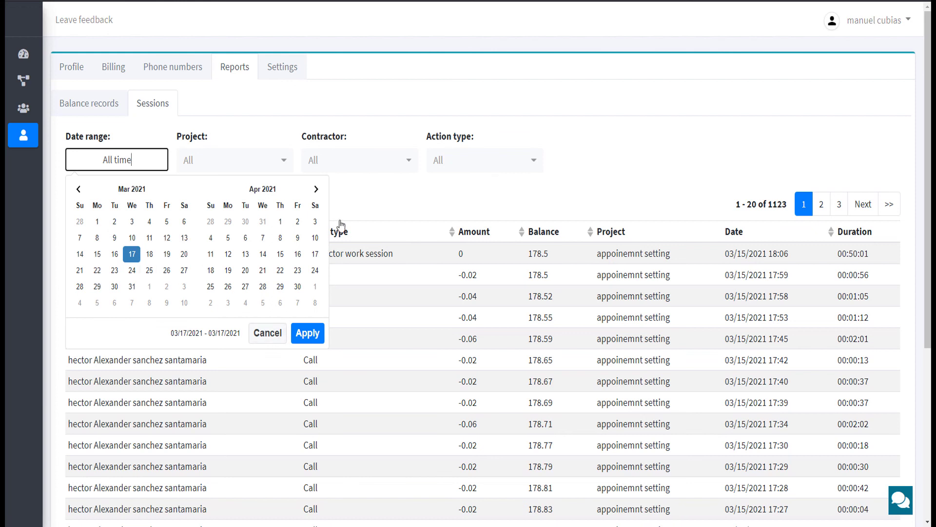
click(346, 198)
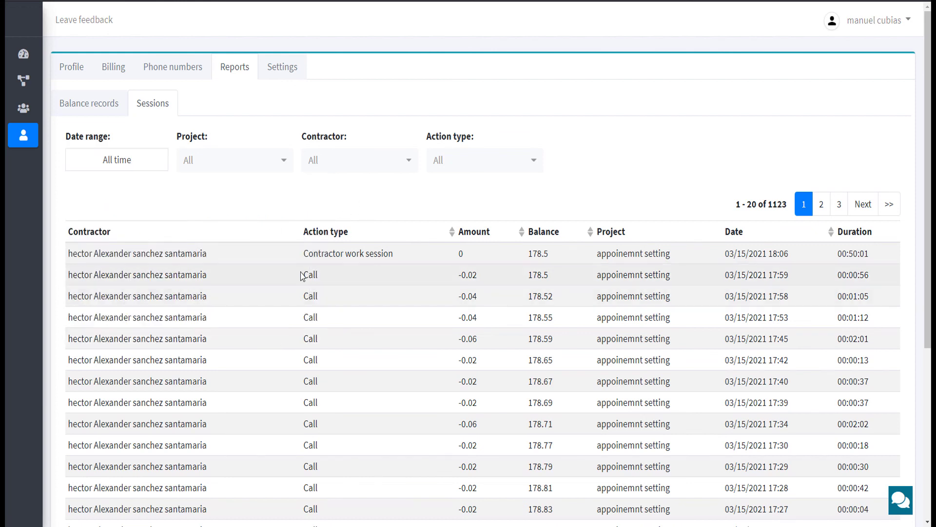
Review the contractor session entry and the amount, work and on-call totals, then open Settings.
drag(331, 276, 469, 313)
scroll(469, 312, down, 5)
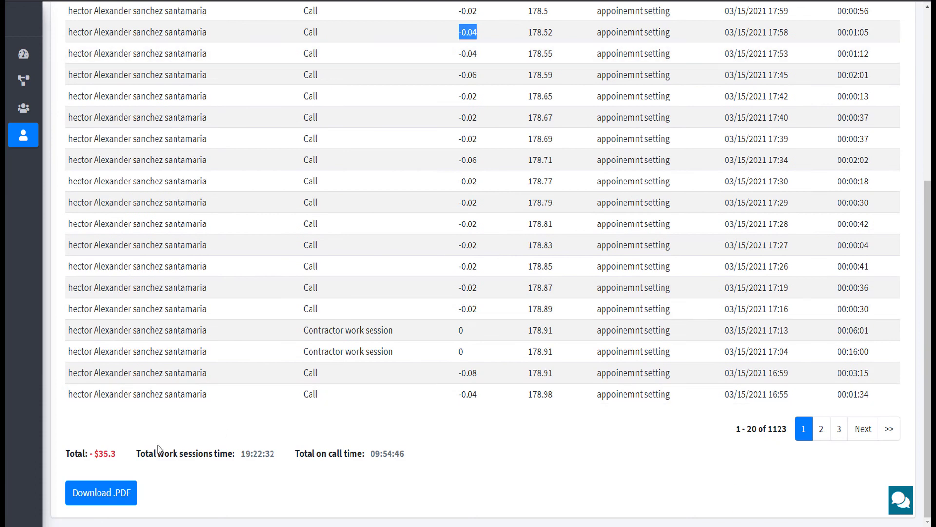
drag(86, 457, 168, 461)
click(146, 458)
drag(229, 460, 232, 462)
drag(300, 457, 404, 457)
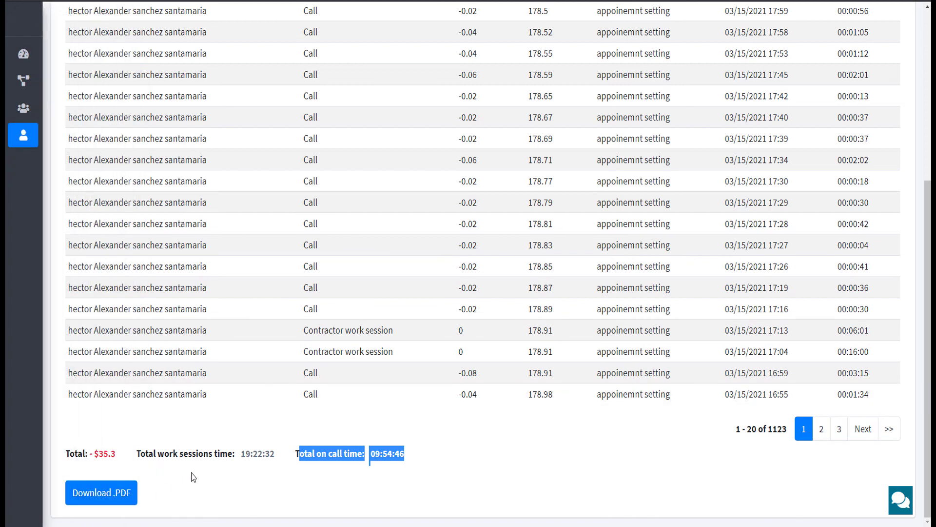
scroll(170, 469, up, 5)
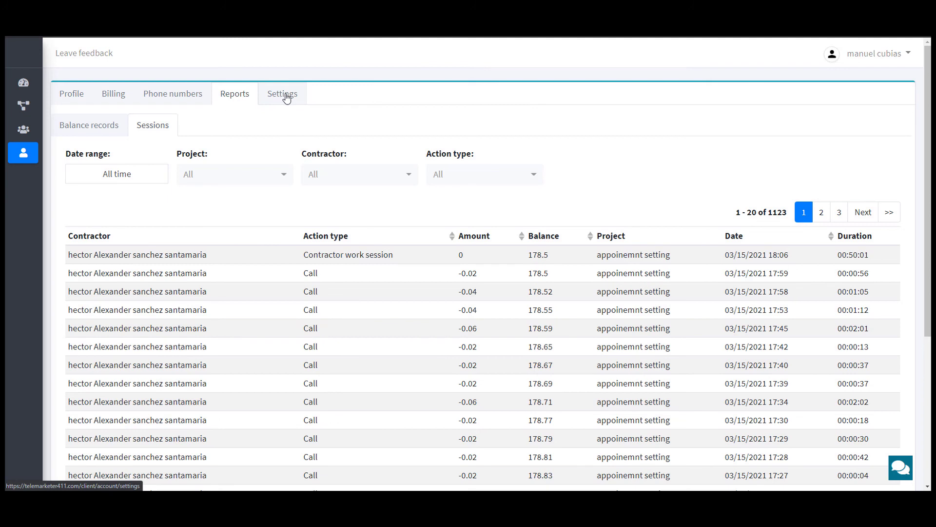
click(289, 94)
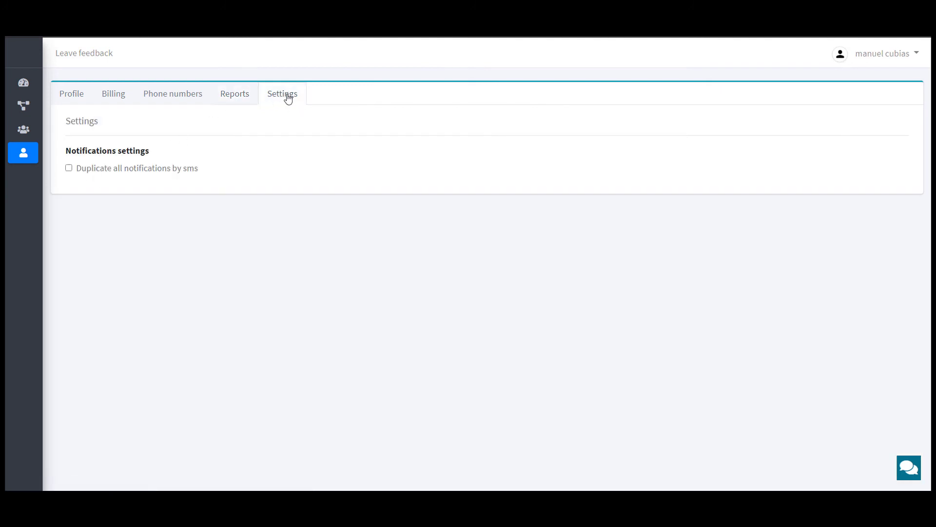
mouse_move(29, 193)
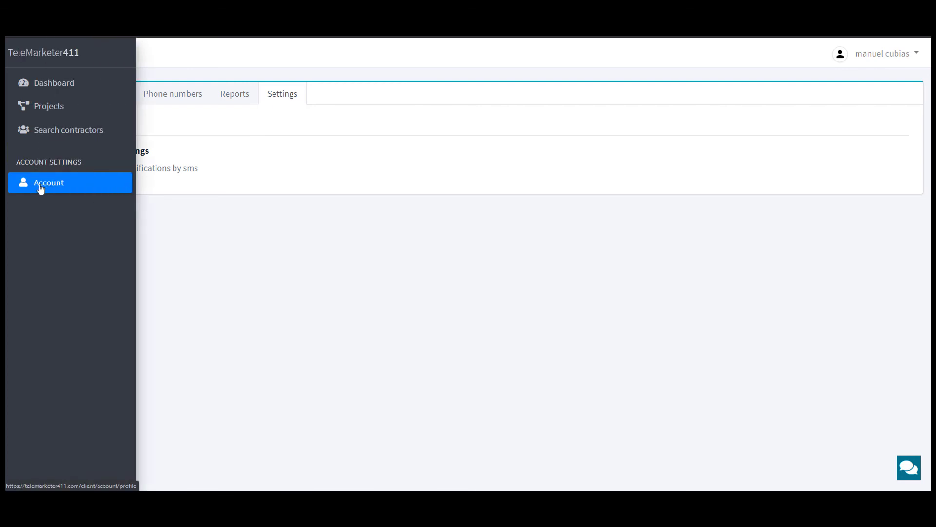